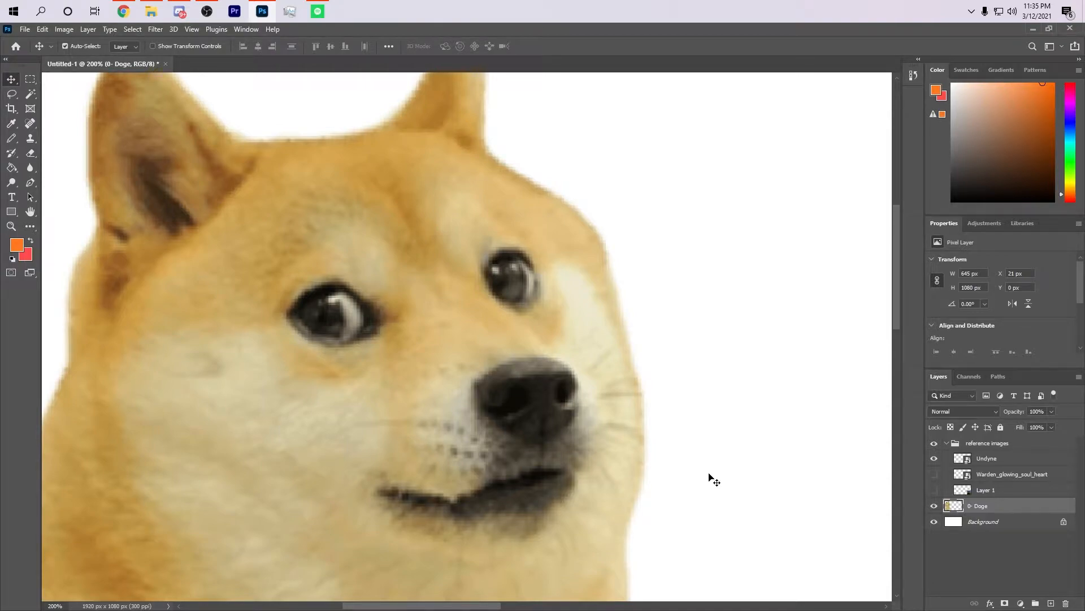
- Switch to Chrome and browse the r/dogelore feed for examples of Doge meme characters
drag(625, 337, 676, 340)
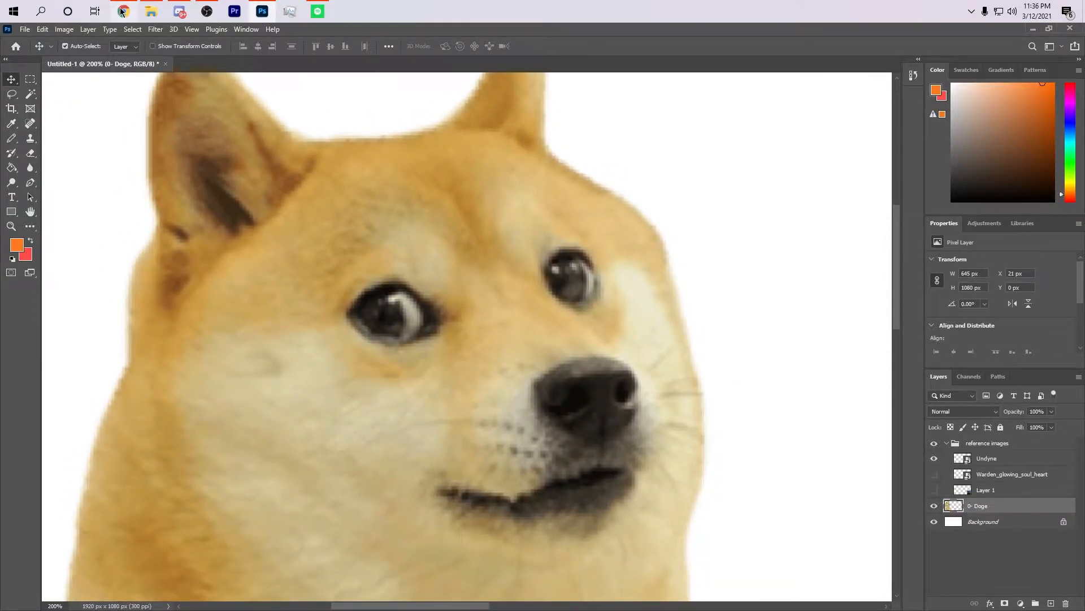
key(alt+Tab)
scroll(261, 392, down, 5)
scroll(208, 390, down, 6)
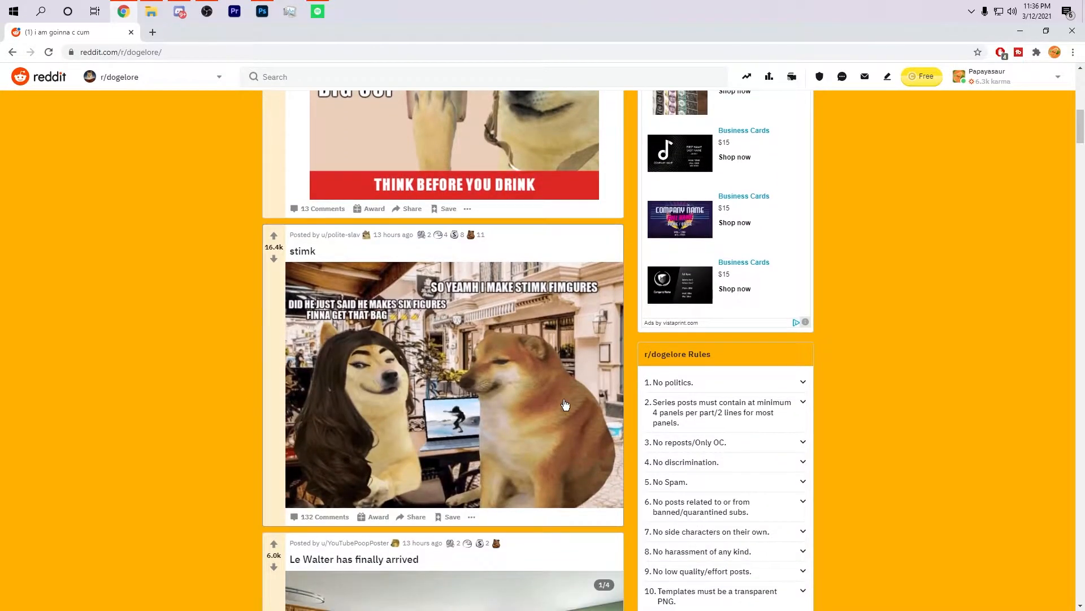
scroll(832, 385, down, 5)
click(601, 400)
click(601, 399)
click(308, 401)
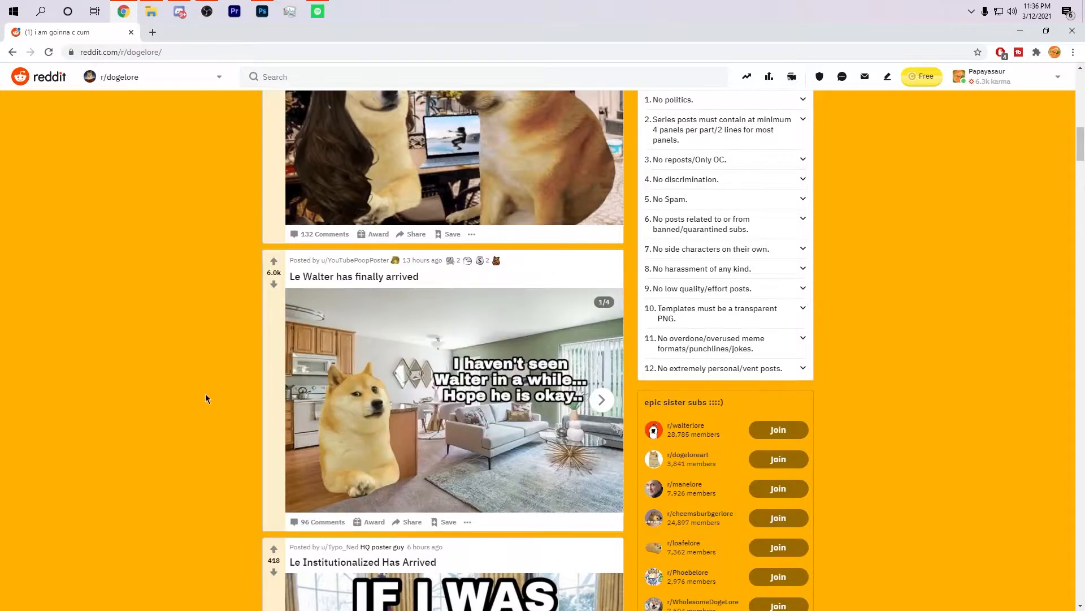
scroll(207, 394, down, 5)
scroll(286, 389, up, 15)
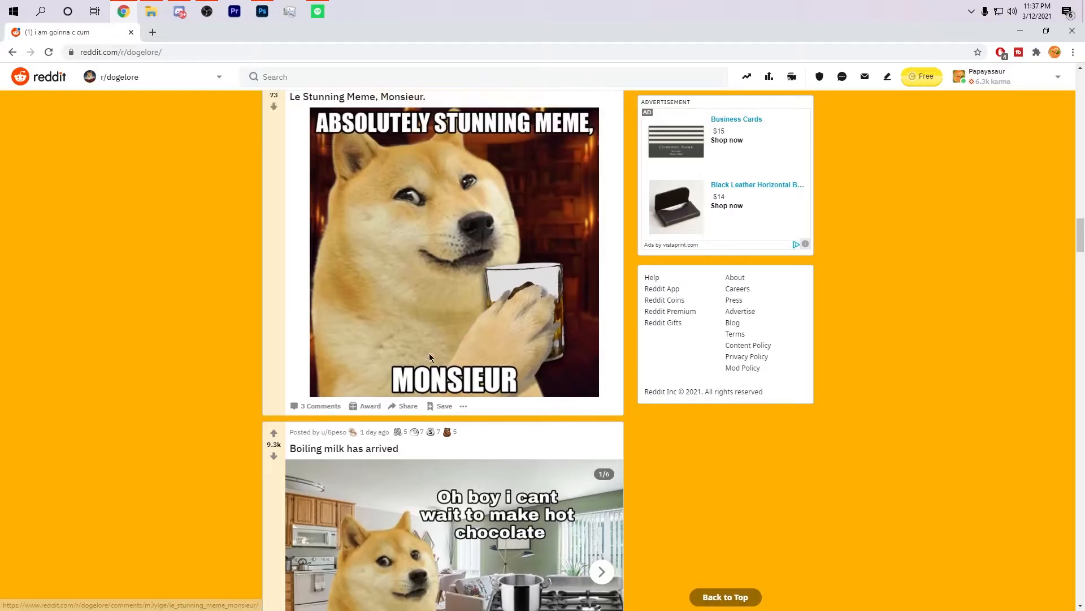
scroll(441, 430, up, 3)
scroll(452, 436, down, 7)
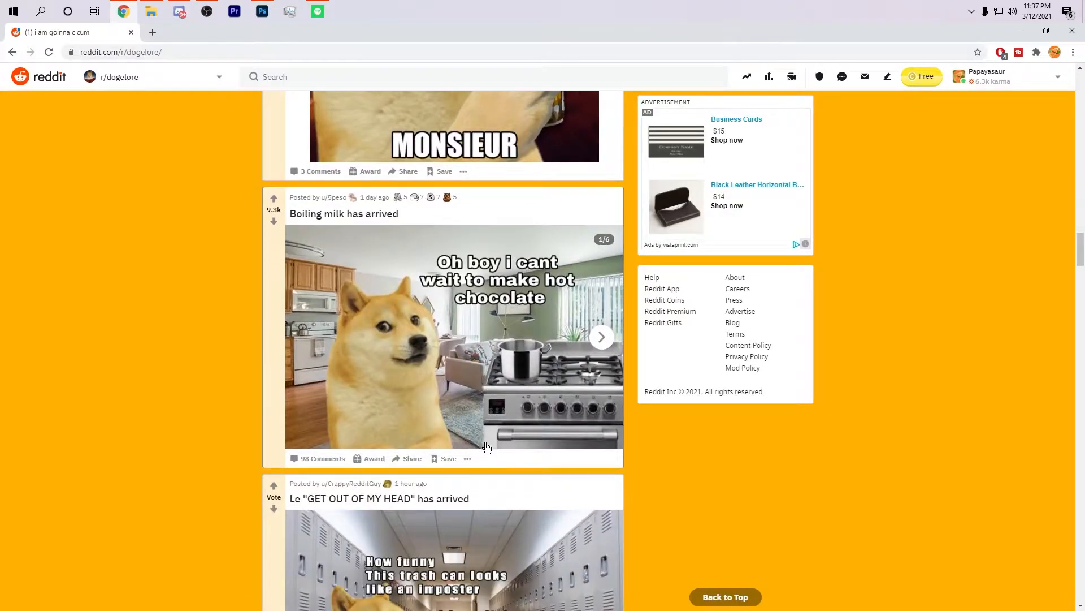
scroll(595, 454, down, 4)
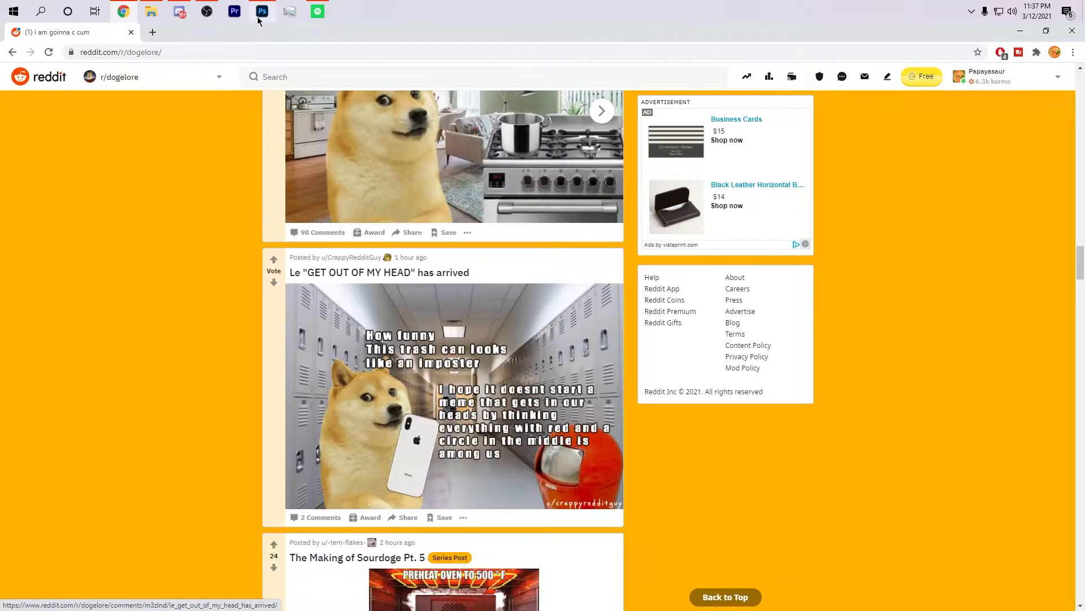
- Return to Photoshop, duplicate the Doge beside the original, and put the original layer into the reference images group
click(262, 13)
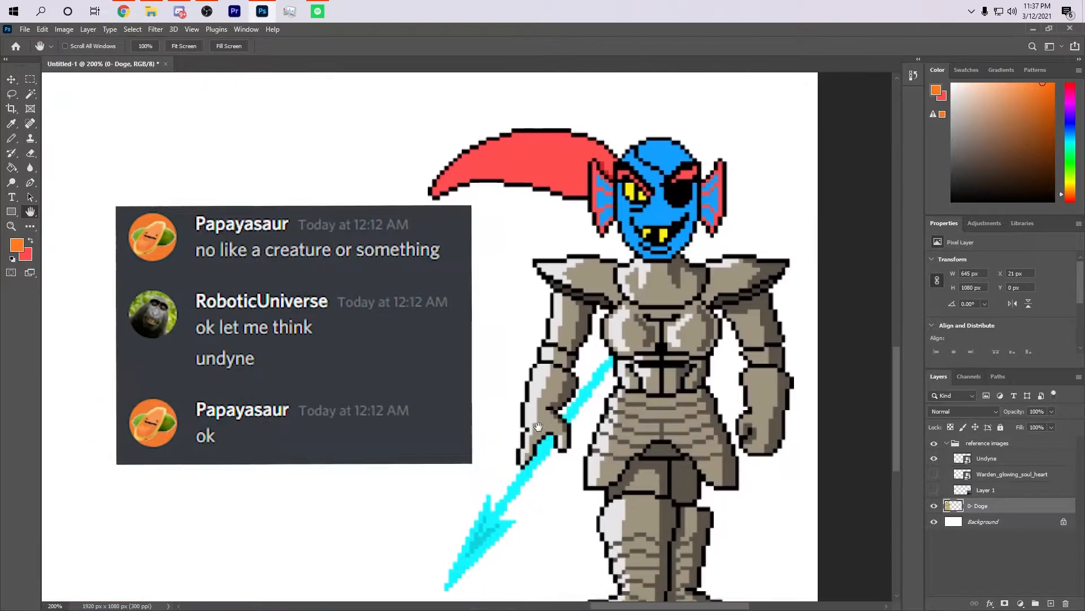
drag(556, 300, 710, 301)
drag(169, 228, 204, 237)
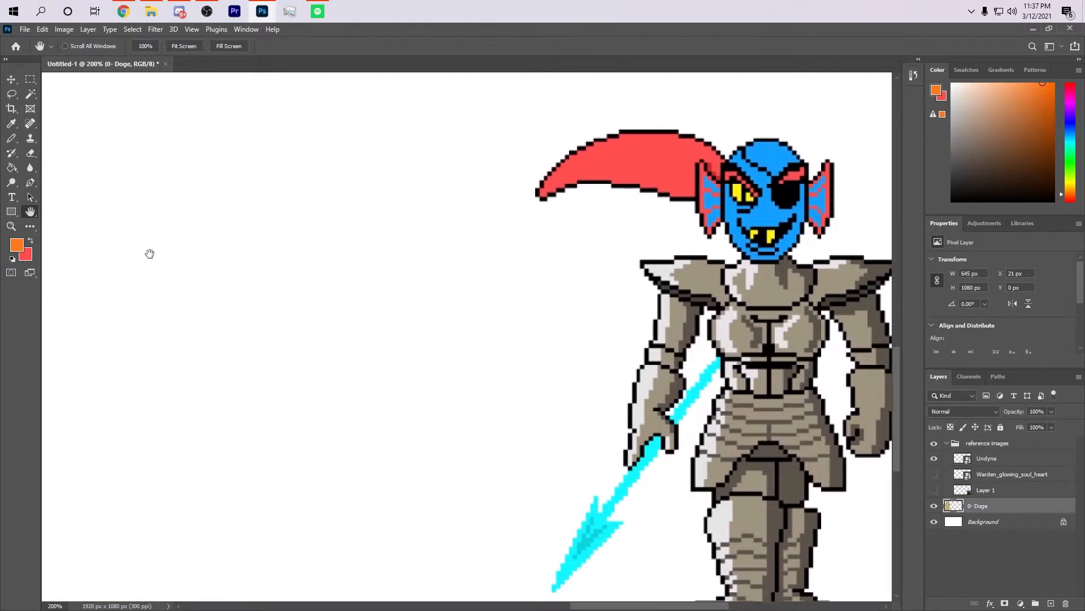
double_click(36, 212)
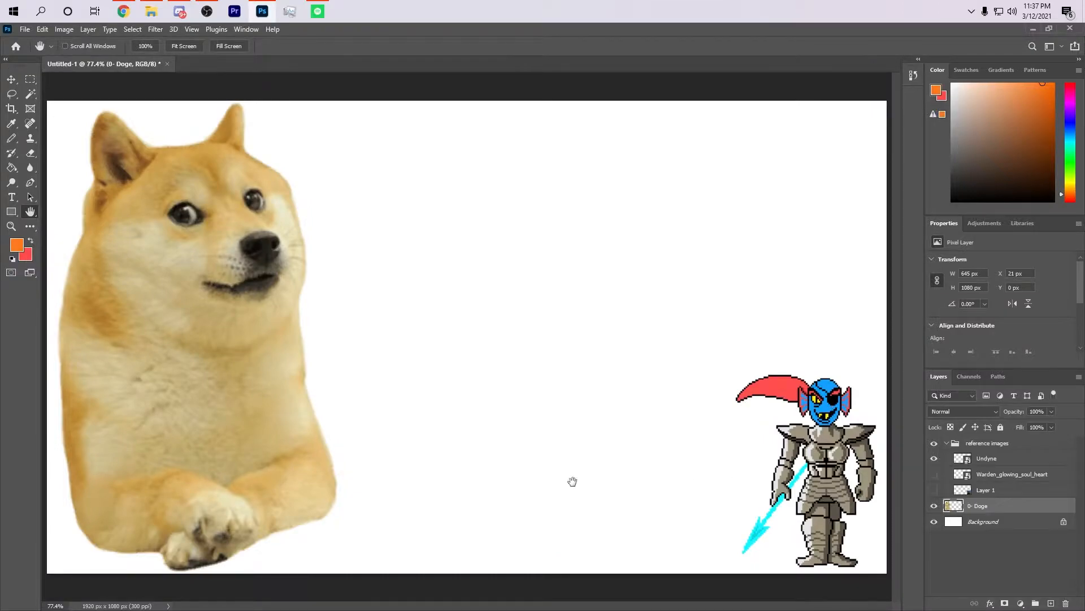
click(12, 80)
click(729, 436)
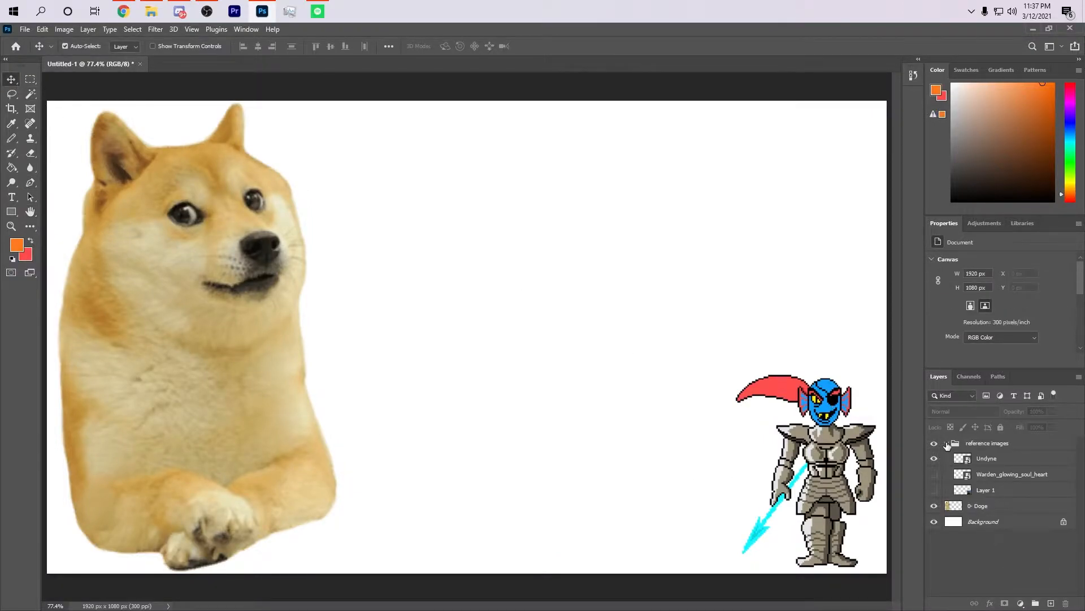
click(946, 444)
click(973, 463)
drag(212, 402, 546, 398)
click(1000, 507)
drag(981, 474, 983, 444)
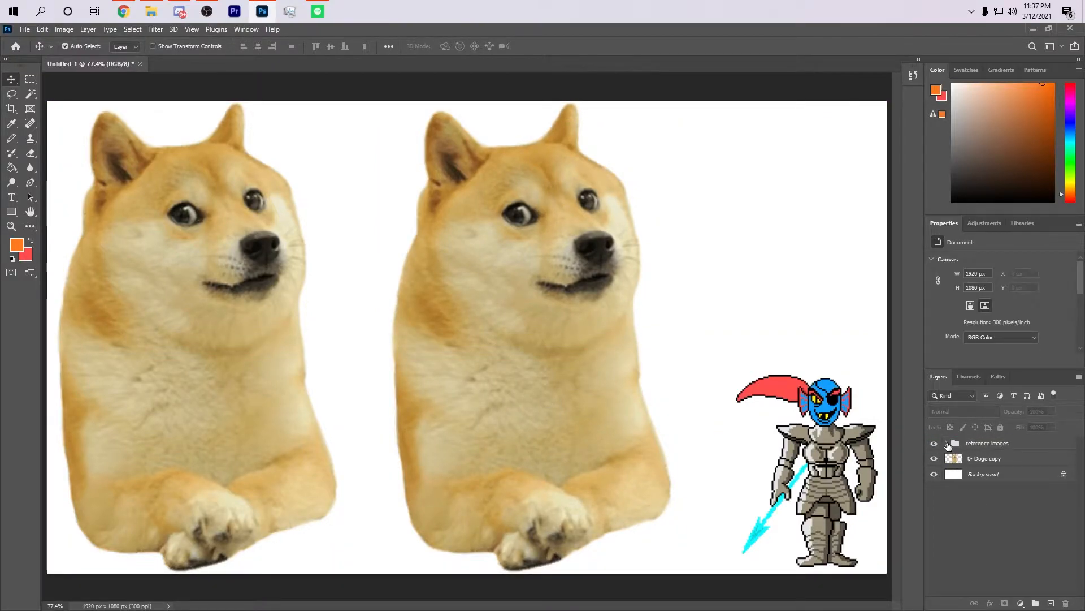
- Hide the original Doge, and place the copy above the reference images group and over the canvas's left part
click(947, 444)
click(933, 459)
click(947, 444)
drag(979, 444, 980, 464)
click(980, 444)
drag(494, 469, 236, 453)
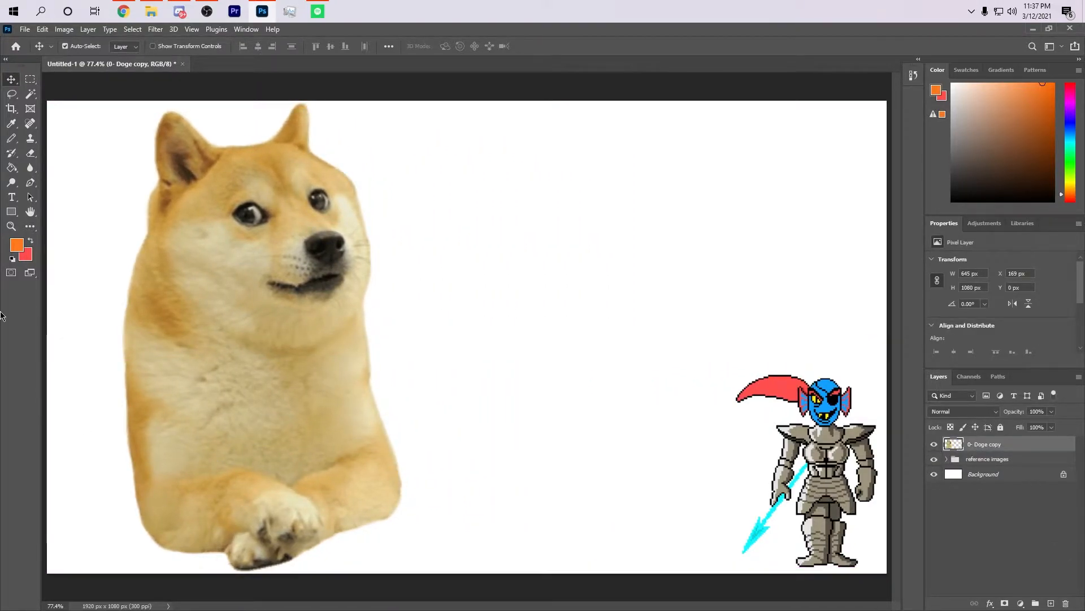
- Cut the Doge copy's head from its body with the Lasso, keeping only the head, repositioned nearer the canvas centre
click(13, 94)
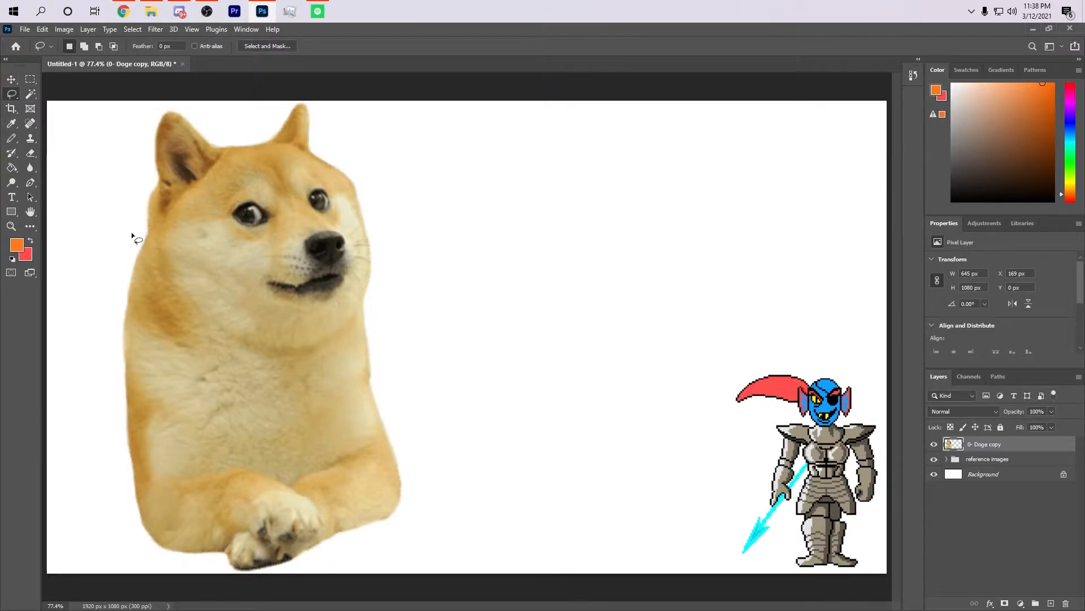
drag(147, 233, 172, 272)
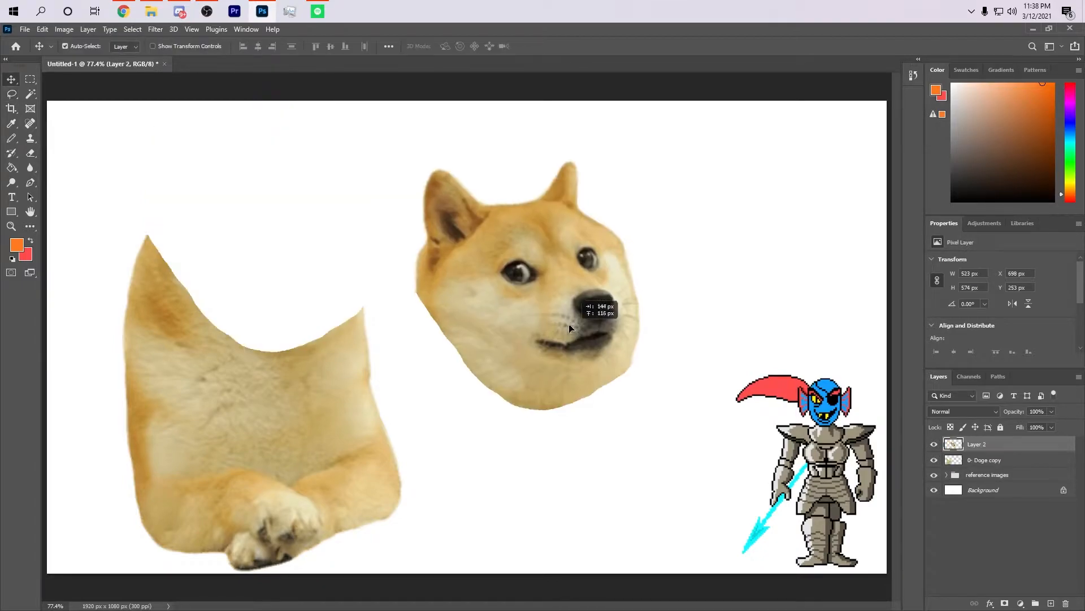
drag(574, 328, 547, 307)
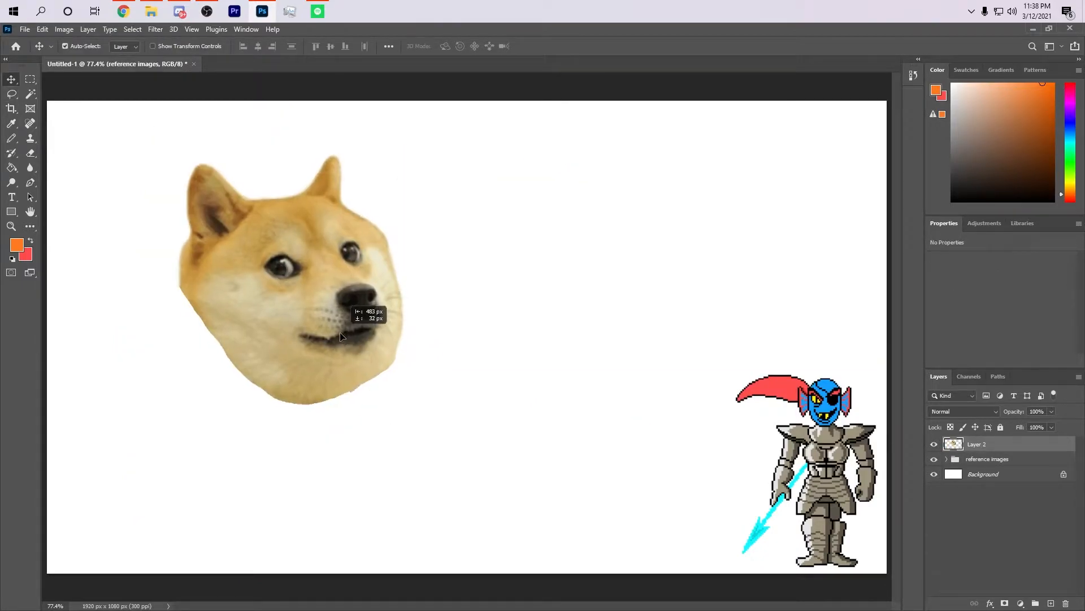
drag(346, 324, 316, 342)
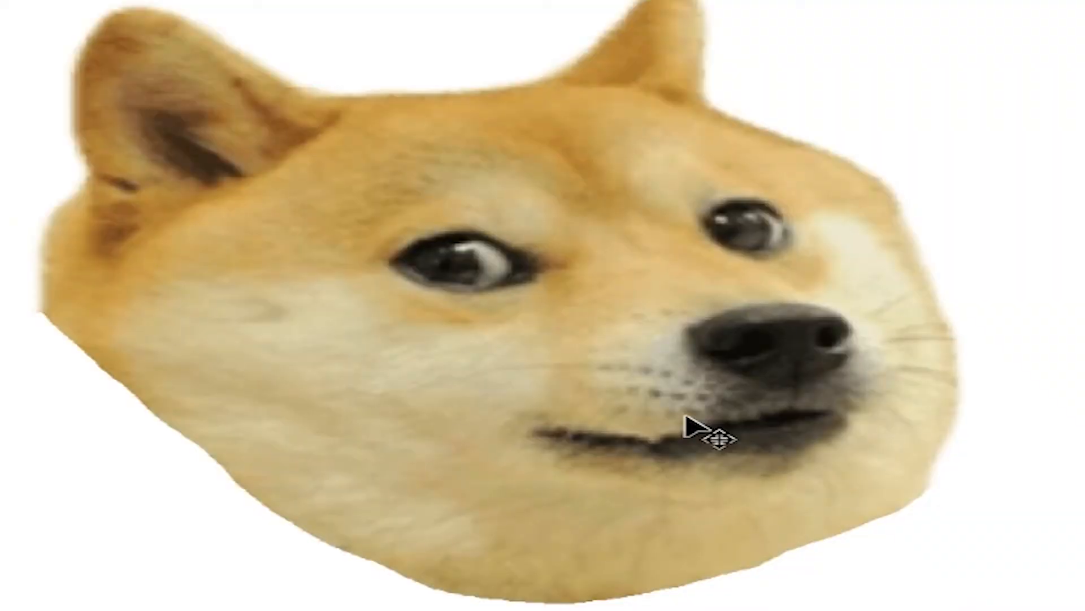
drag(680, 456, 405, 402)
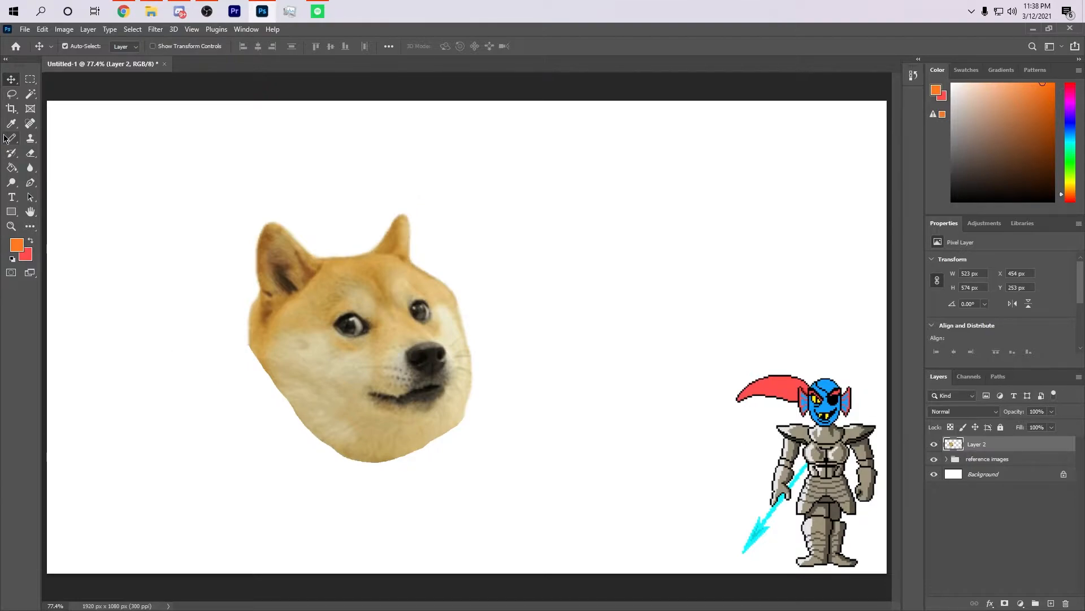
- Cut both ears off the Doge head onto separate layers and move them away from the head
key(l)
key(z)
drag(805, 421, 882, 418)
drag(736, 418, 678, 420)
drag(376, 416, 699, 475)
drag(273, 393, 724, 421)
drag(374, 422, 785, 431)
key(z)
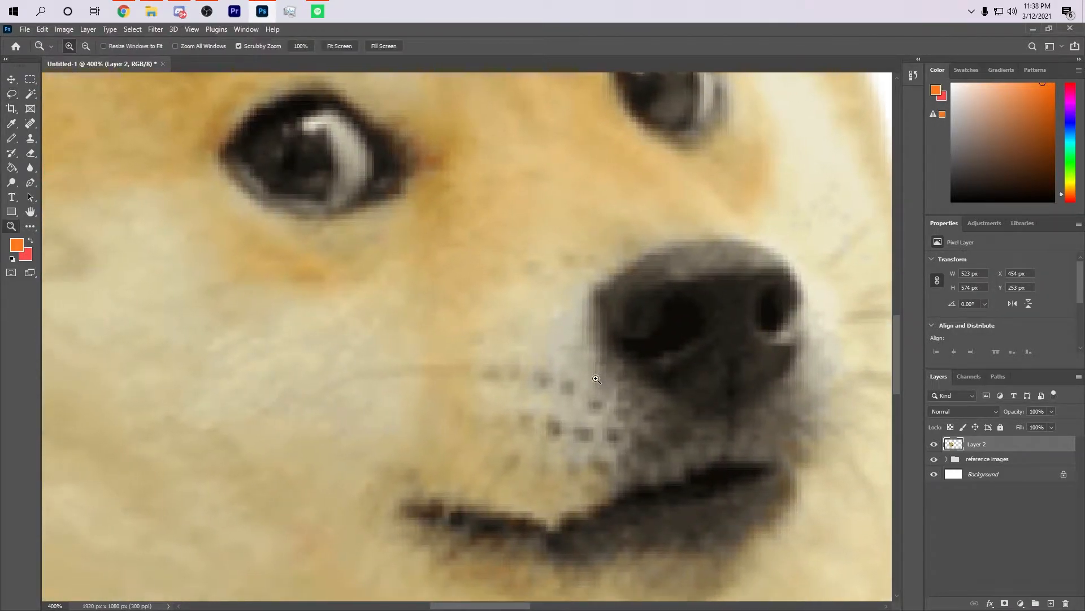
right_click(597, 379)
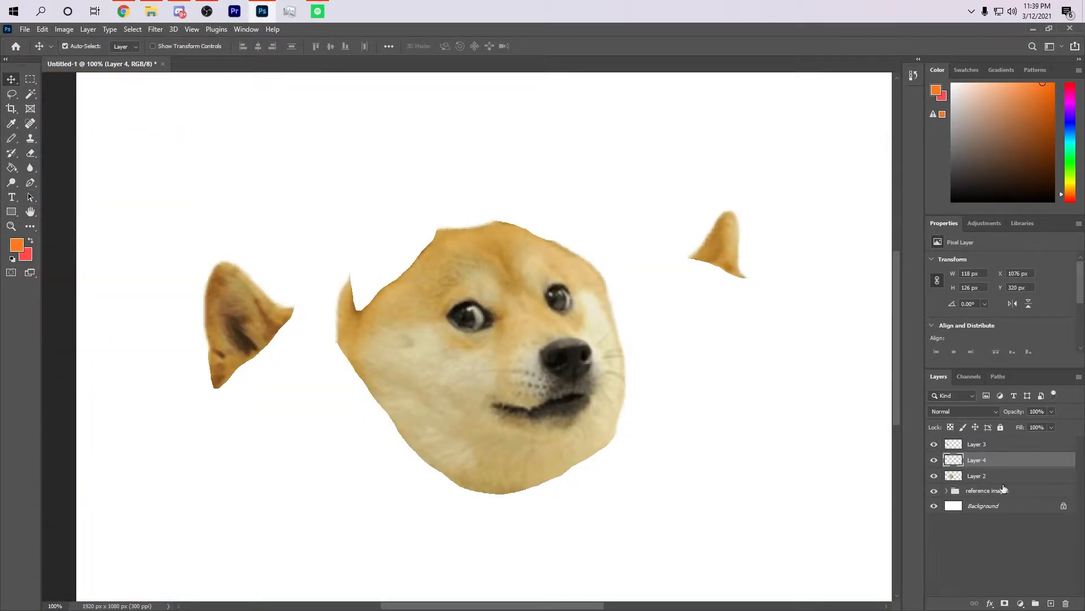
- Round off the head's outline, and reshape the right ear into a fin tucked behind the head's right edge
drag(436, 435, 471, 444)
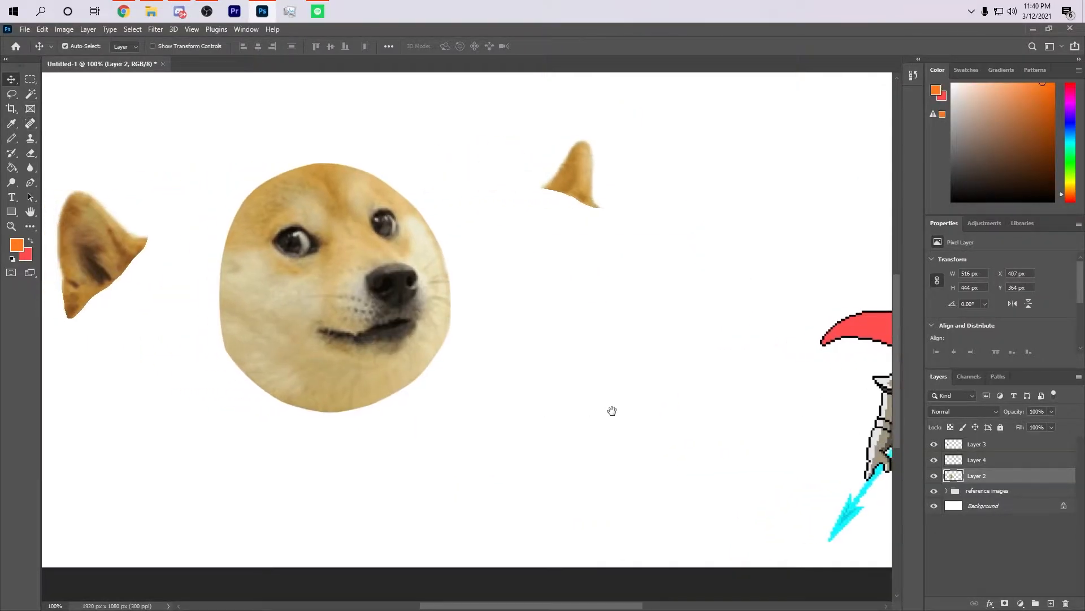
drag(613, 412, 698, 418)
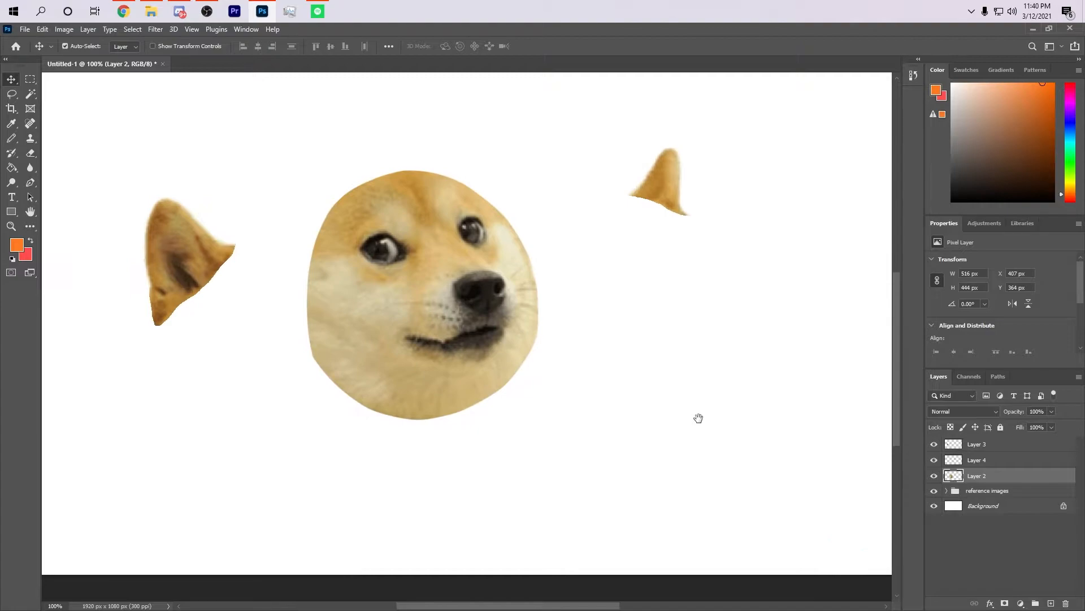
drag(660, 190, 583, 231)
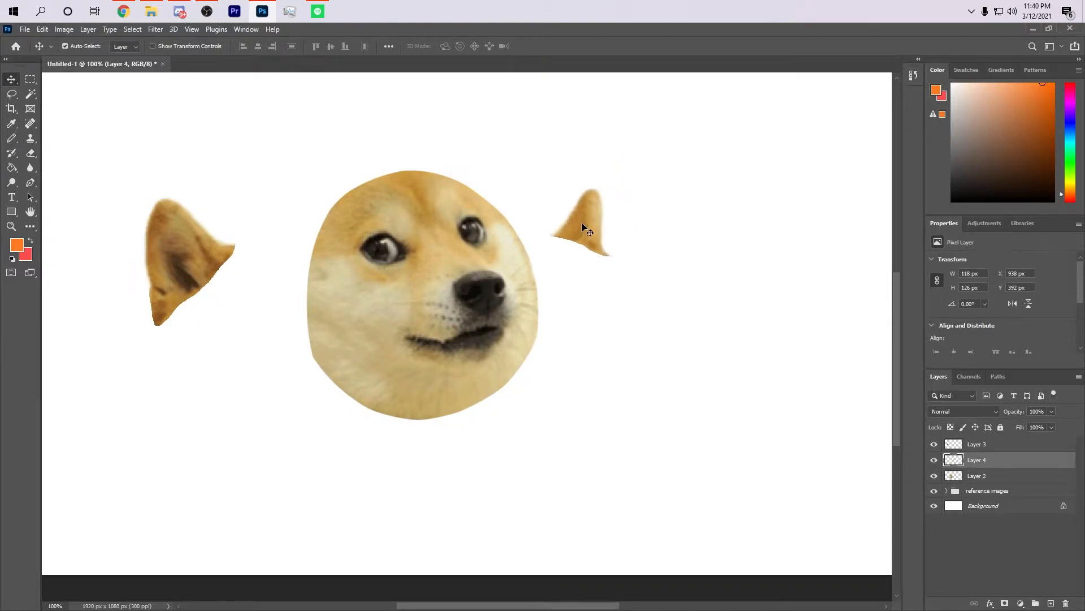
key(ctrl+t)
drag(619, 177, 635, 194)
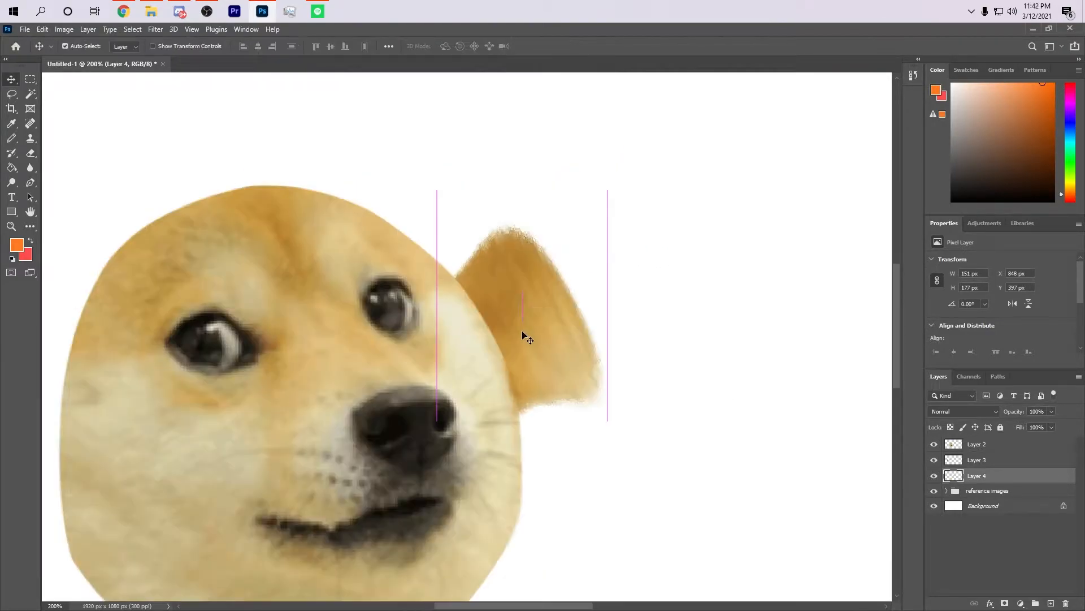
drag(522, 331, 520, 320)
click(626, 276)
- Reshape the left ear into a fin and tuck it behind the head's left edge
drag(323, 455, 448, 309)
key(ctrl+minus)
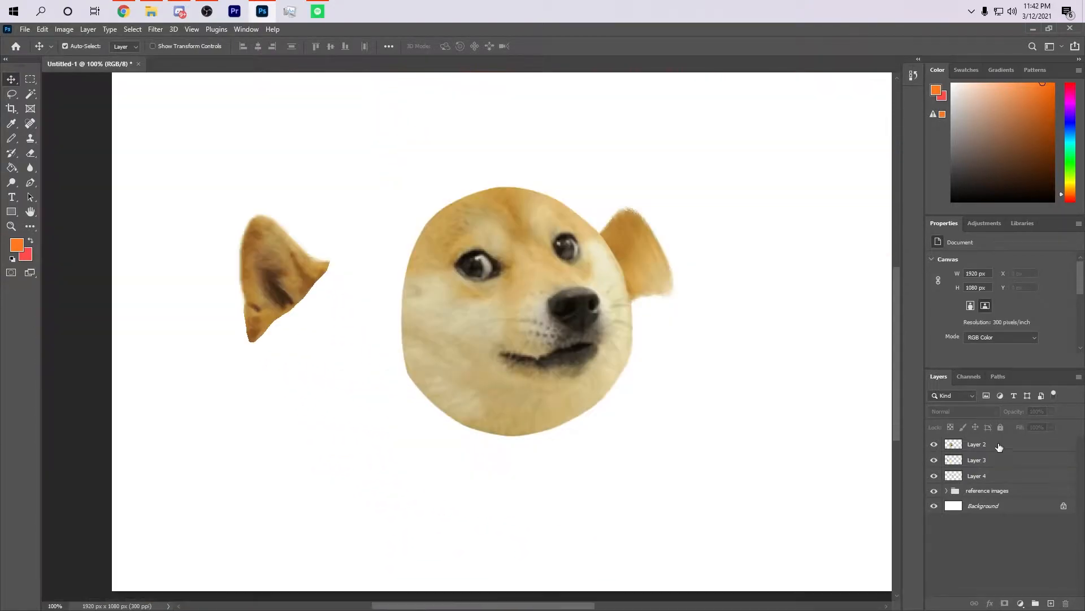
click(989, 460)
drag(289, 283, 344, 290)
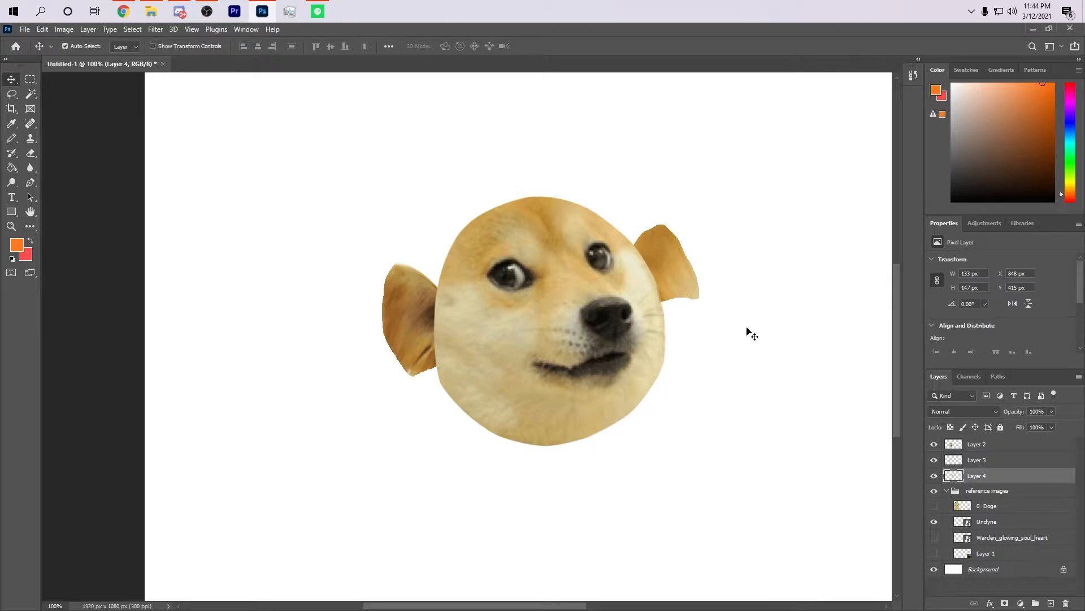
- Show the original Doge from the reference group and move the head with both ears clear of it
mouse_move(707, 390)
mouse_down()
mouse_move(714, 354)
mouse_move(697, 381)
mouse_up()
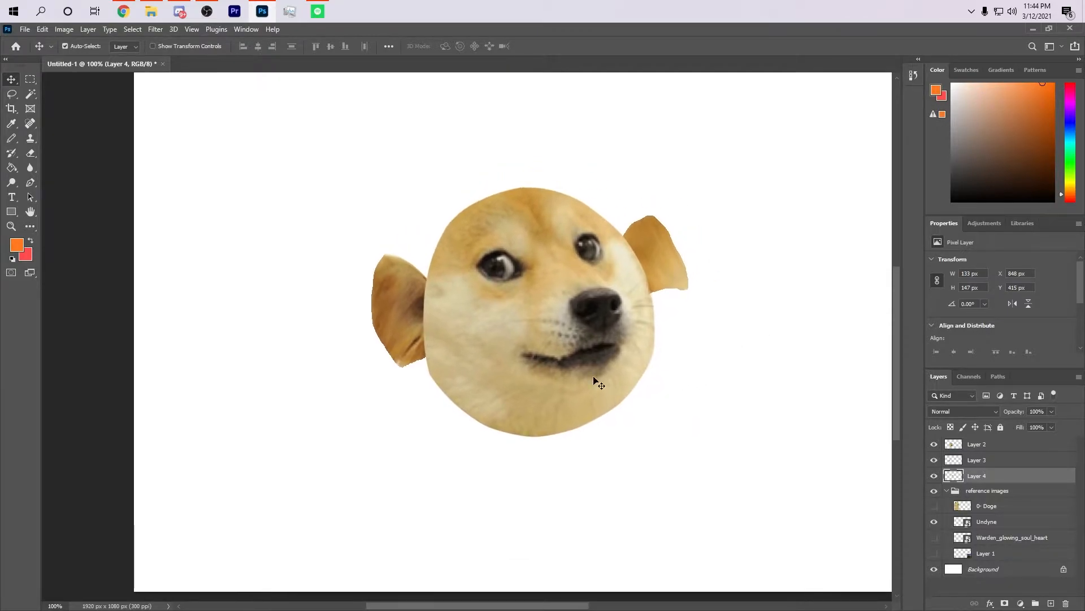
click(934, 506)
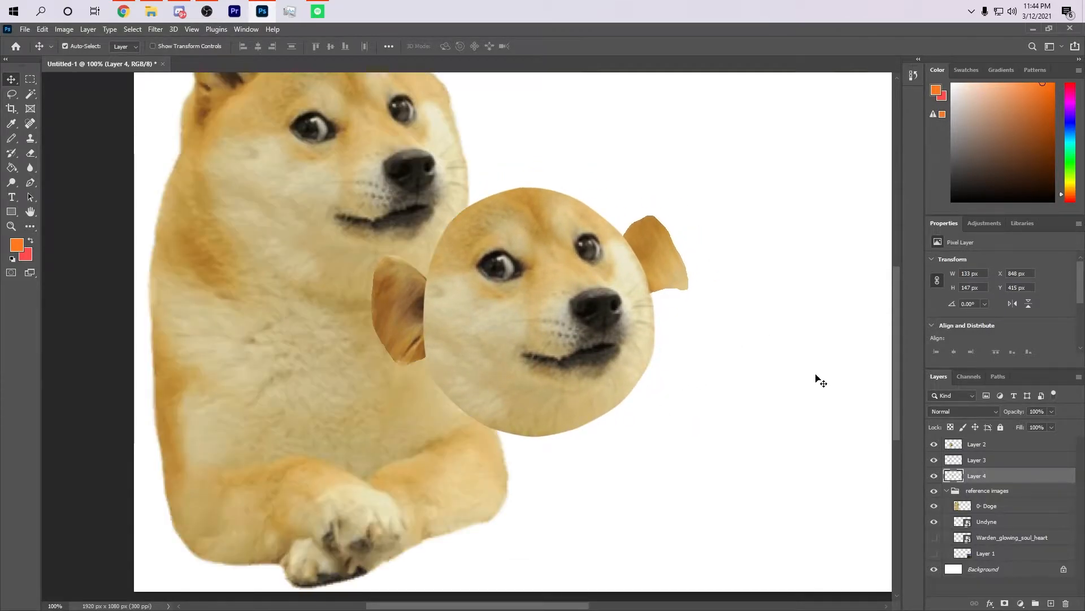
scroll(816, 418, left, 5)
scroll(816, 419, down, 1)
click(987, 444)
shift+click(974, 474)
drag(662, 373, 903, 263)
- Copy an oval patch of chest fur from the original Doge onto a new layer and move it off the body
click(656, 422)
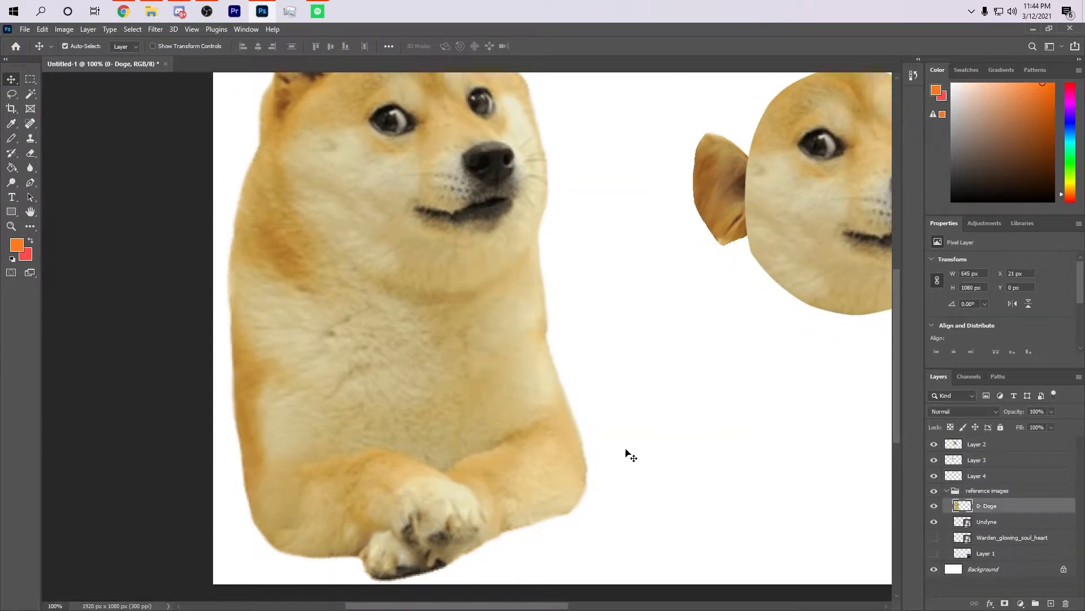
click(11, 94)
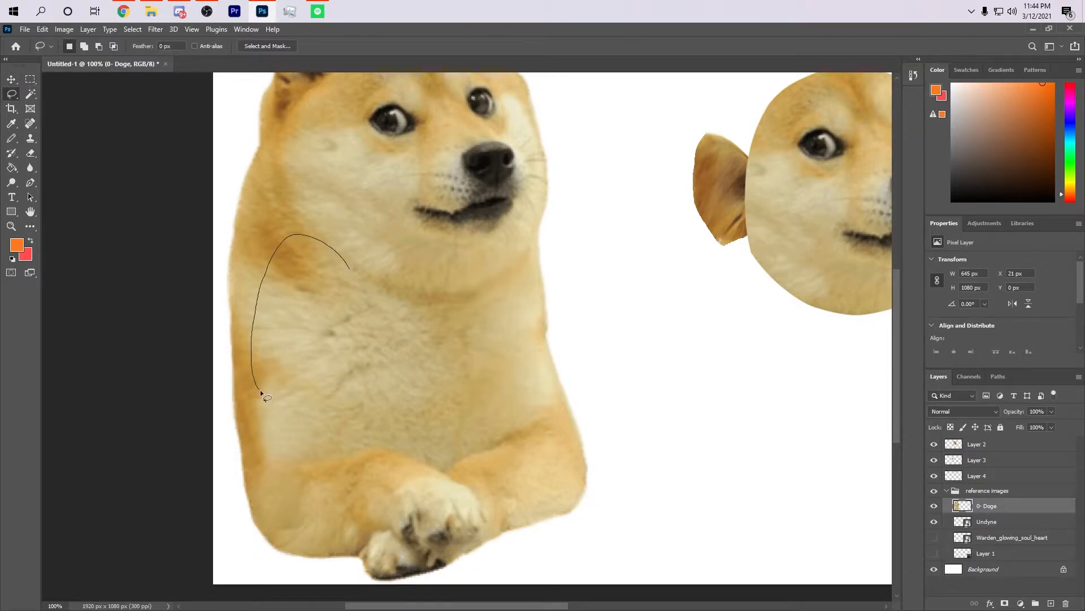
drag(346, 268, 351, 273)
key(ctrl+j)
key(v)
drag(379, 334, 667, 325)
drag(746, 365, 446, 440)
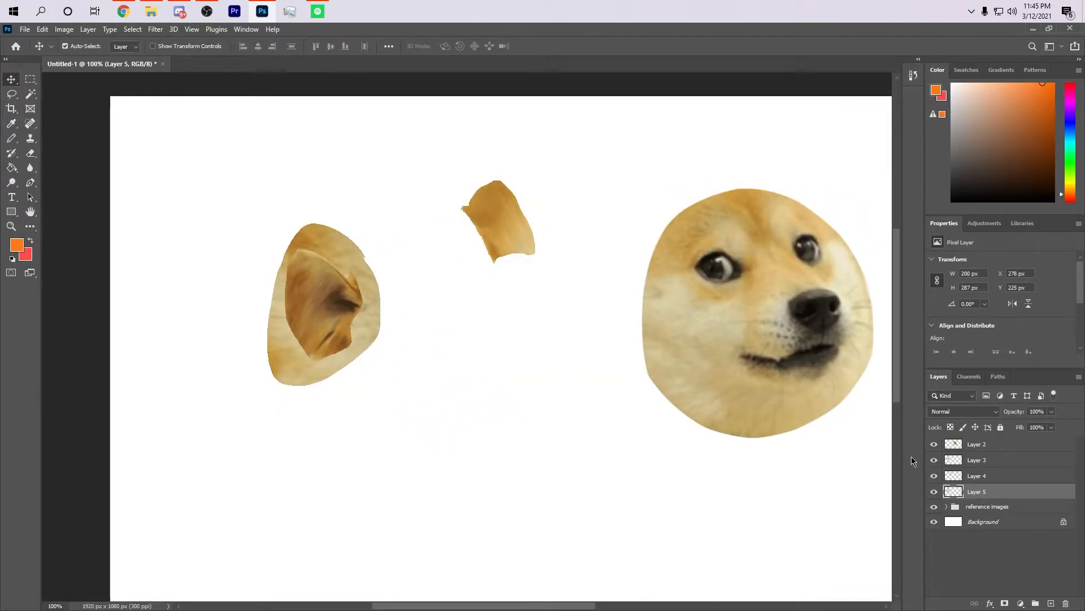
- Copy an ear-shaped piece of the fur patch onto a new layer and set it apart from the patch
drag(300, 376, 425, 433)
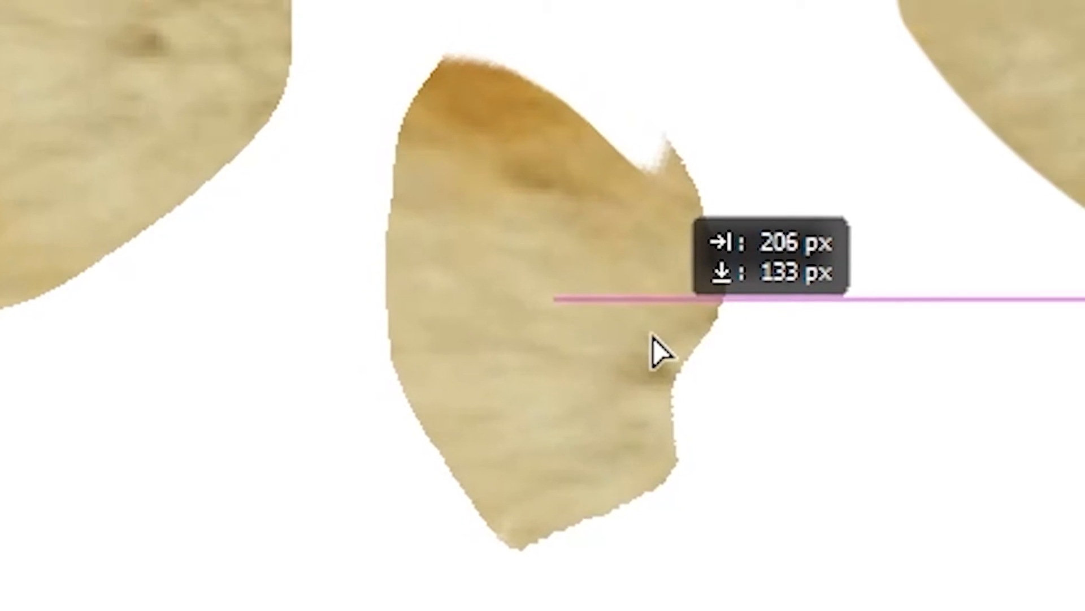
drag(587, 446, 592, 436)
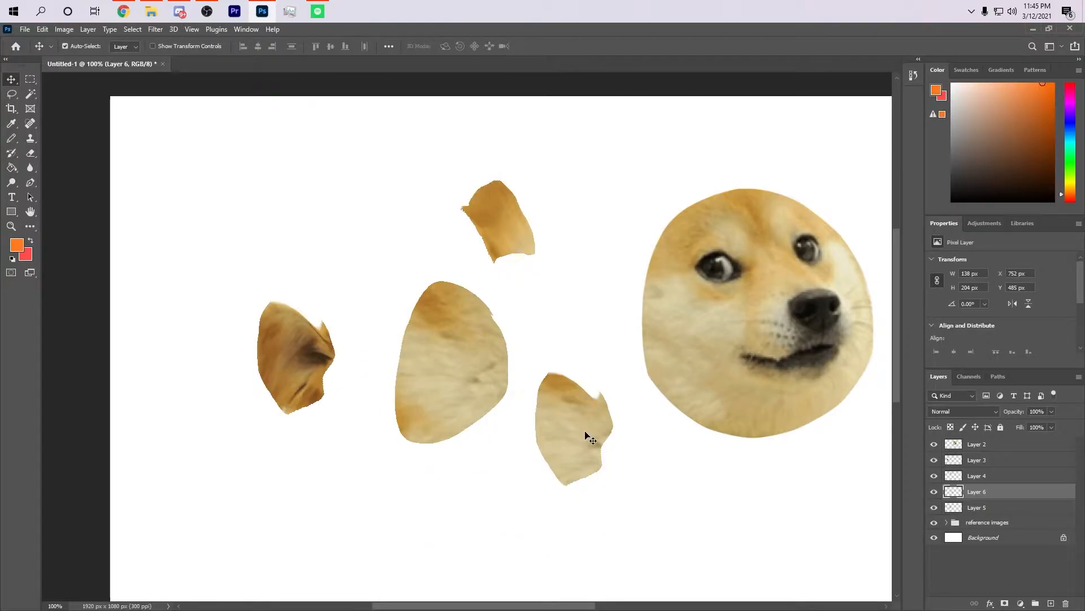
drag(300, 368, 286, 467)
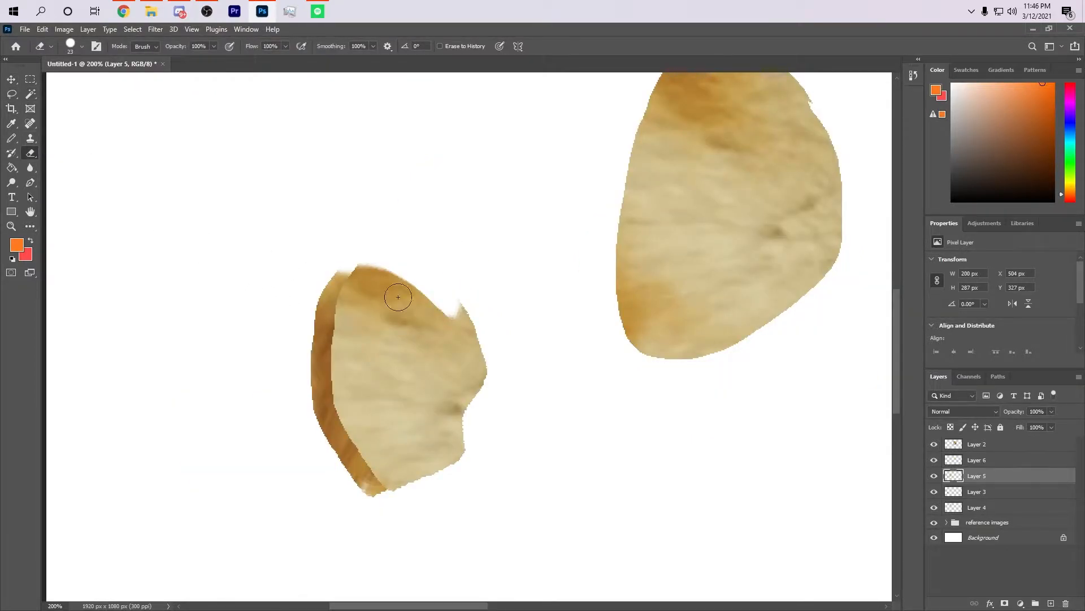
- Transform the brown ear behind the fur piece, and erase the uneven top and bottom edges of the merged ear
key(v)
key(ctrl+t)
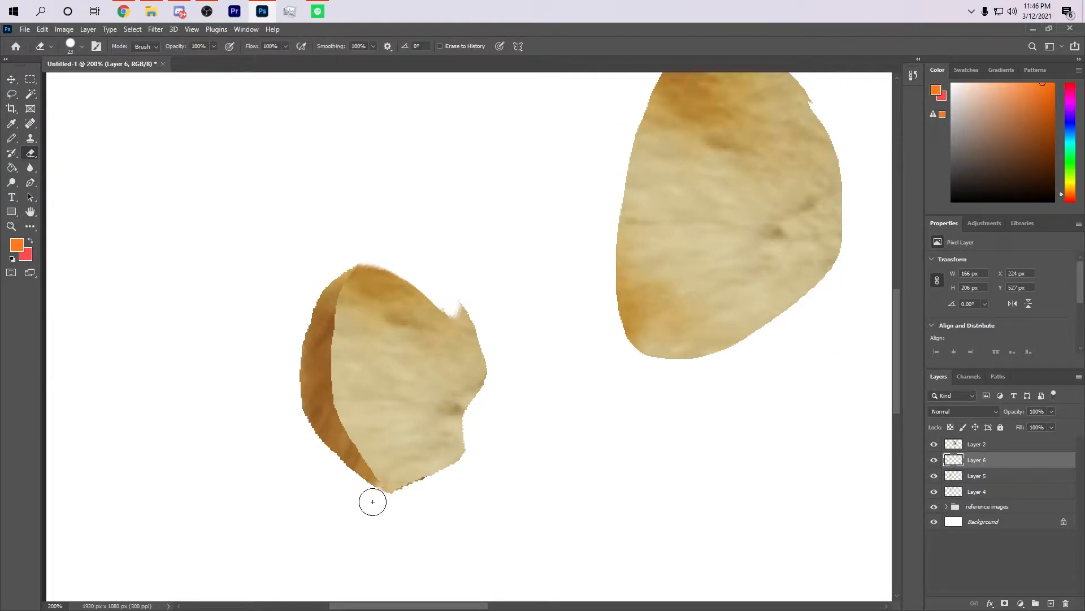
drag(390, 501, 470, 478)
drag(355, 253, 384, 258)
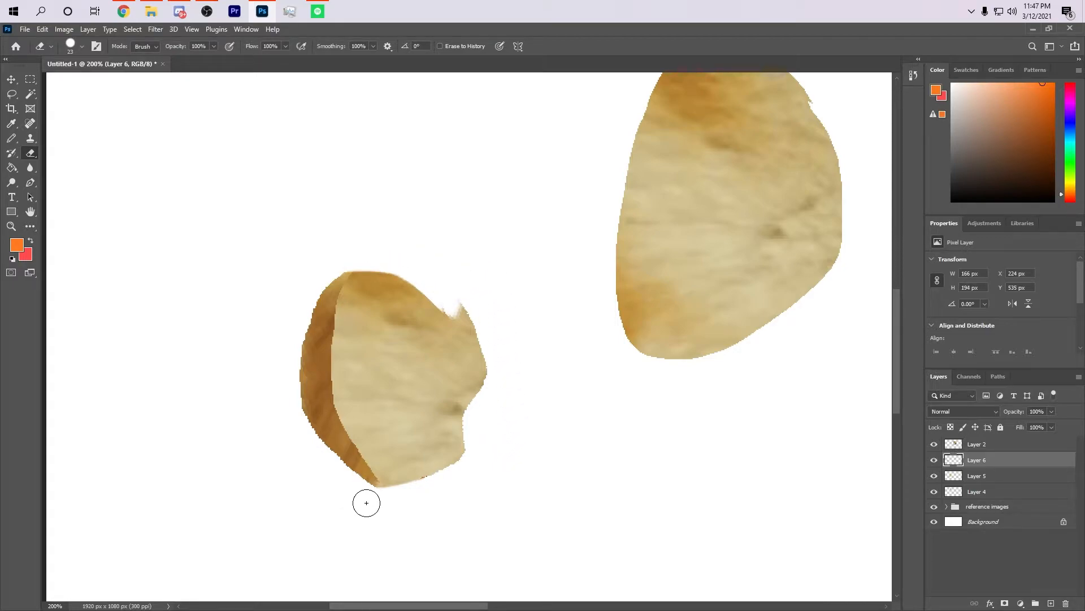
- Erase the outer part of the ear's brown strip, then smooth the notch on its upper edge with a 12 px eraser
mouse_move(313, 441)
mouse_down()
mouse_move(300, 377)
mouse_move(307, 295)
mouse_move(320, 260)
mouse_move(351, 233)
mouse_up()
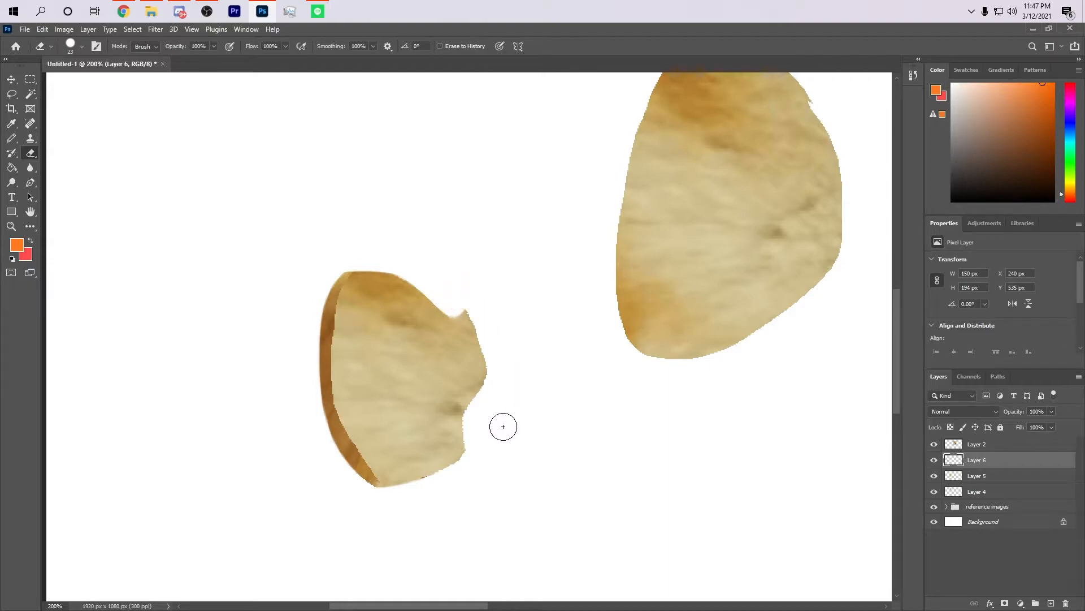
key(ctrl+plus)
key(ctrl+plus)
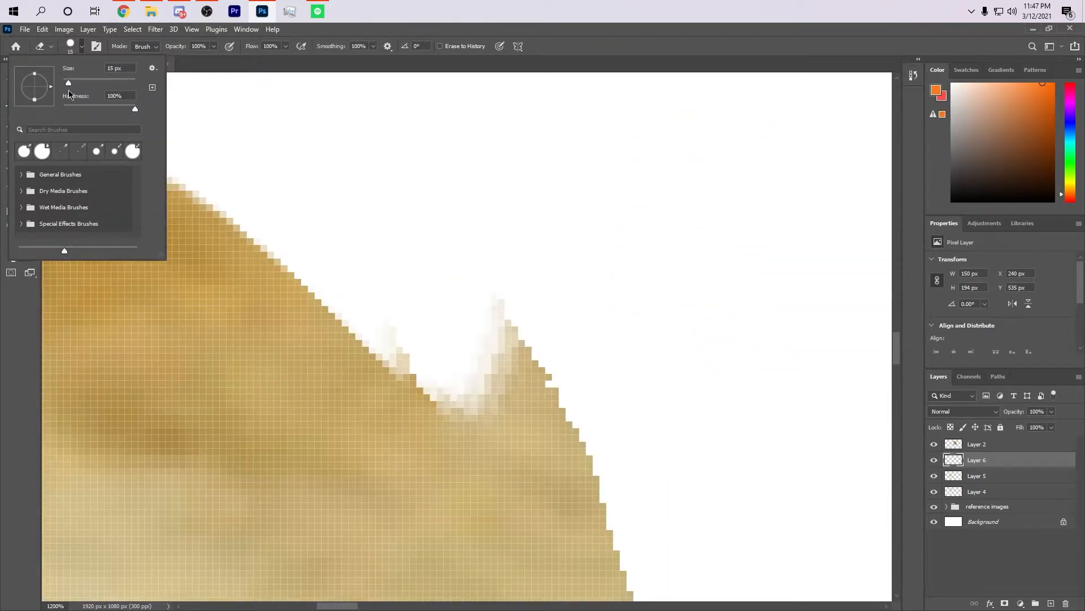
drag(69, 90, 67, 90)
click(399, 323)
mouse_move(400, 323)
mouse_down()
mouse_move(454, 372)
mouse_move(476, 305)
mouse_up()
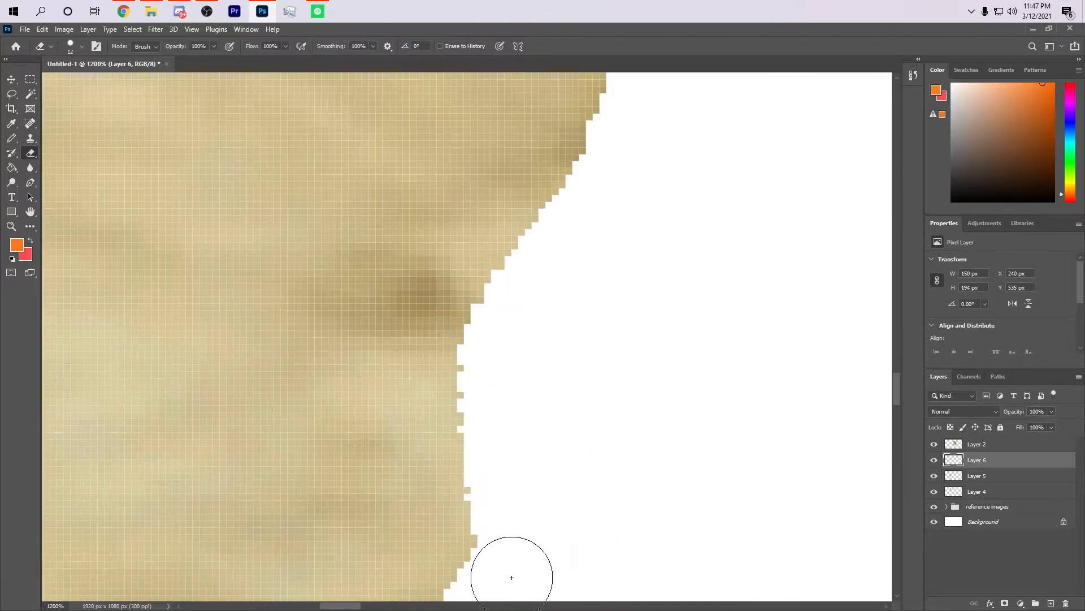
- Erase the jagged pixels along the ear's inner side and its lower fur edge into a smooth outline
mouse_move(511, 578)
mouse_down()
mouse_move(504, 320)
mouse_move(516, 331)
mouse_move(530, 413)
mouse_move(506, 556)
mouse_move(496, 337)
mouse_move(518, 275)
mouse_move(620, 149)
mouse_move(649, 87)
mouse_up()
mouse_move(668, 191)
mouse_down()
mouse_move(662, 470)
mouse_move(664, 453)
mouse_up()
drag(557, 156, 477, 79)
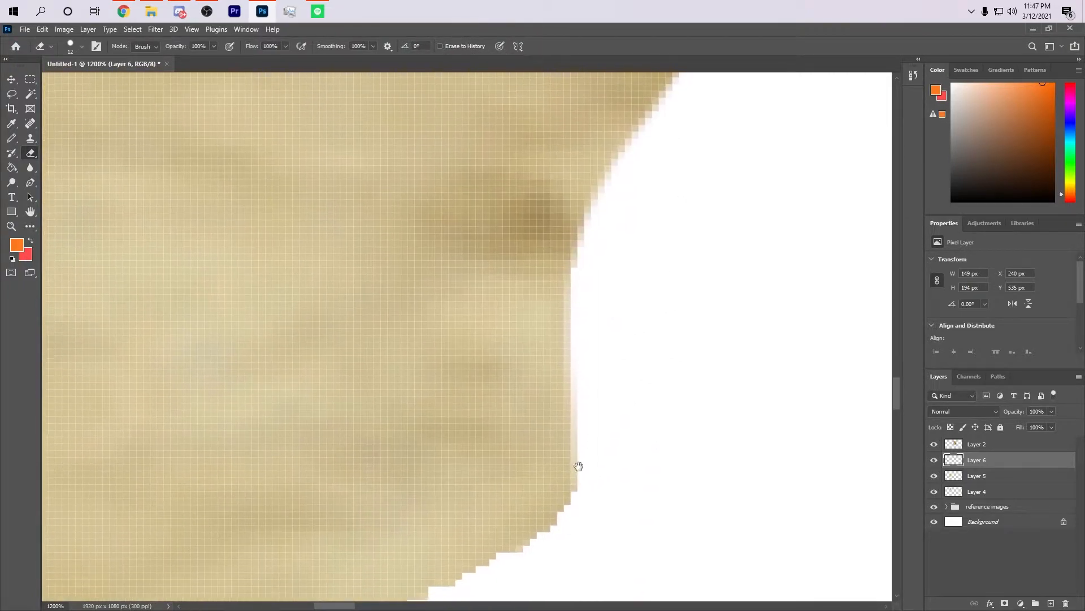
drag(579, 465, 582, 341)
drag(569, 529, 625, 456)
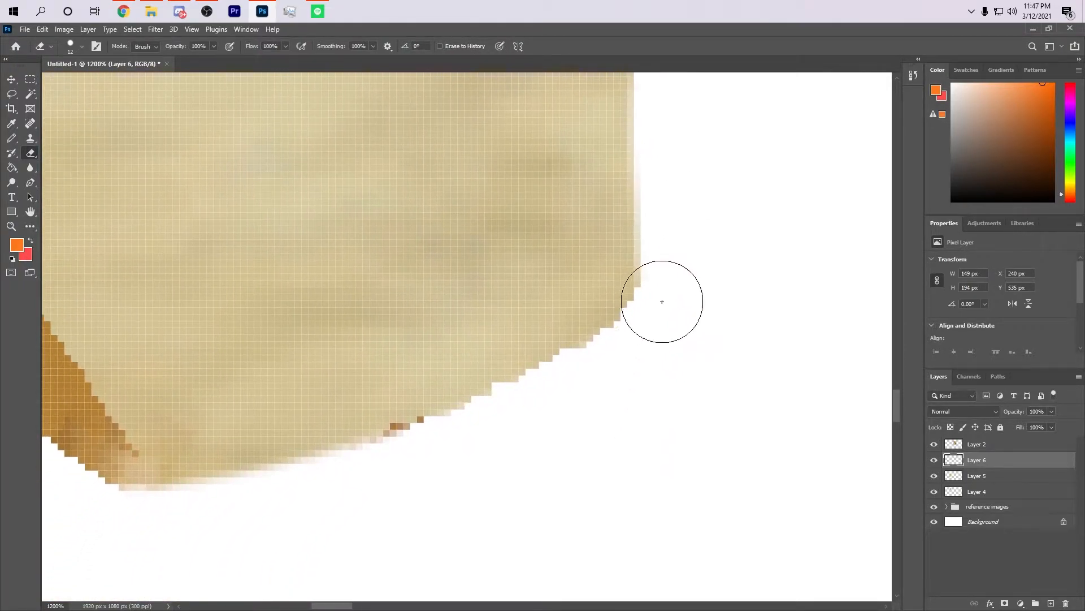
mouse_move(669, 300)
mouse_down()
mouse_move(632, 349)
mouse_move(462, 438)
mouse_move(361, 473)
mouse_move(212, 519)
mouse_move(45, 506)
mouse_up()
- Smooth the brown outer edge of the ear up to its rounded top by erasing the uneven bumps
mouse_move(136, 560)
mouse_down()
mouse_move(524, 567)
mouse_move(516, 581)
mouse_up()
mouse_move(465, 504)
mouse_down()
mouse_move(383, 452)
mouse_move(313, 354)
mouse_up()
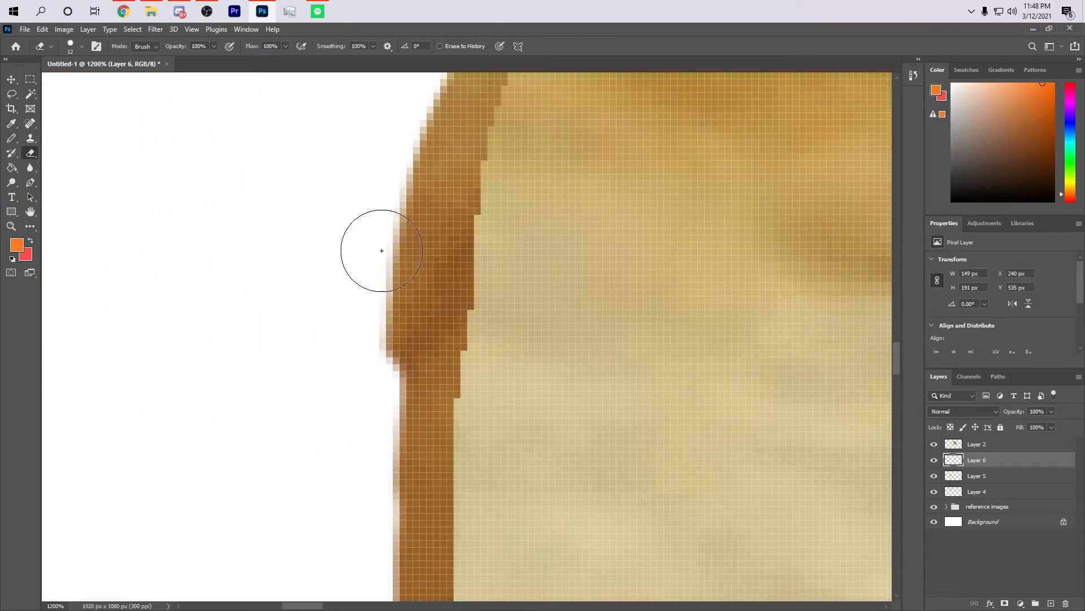
drag(382, 250, 395, 148)
mouse_move(536, 172)
mouse_down()
mouse_move(538, 322)
mouse_move(531, 316)
mouse_up()
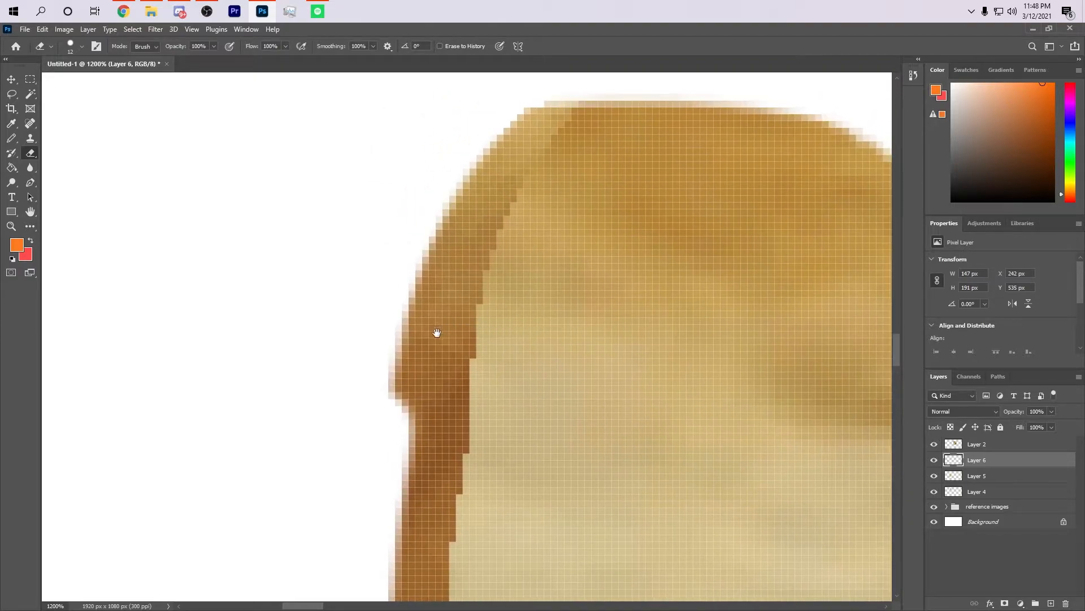
drag(368, 429, 374, 349)
key(ctrl+minus)
key(ctrl+minus)
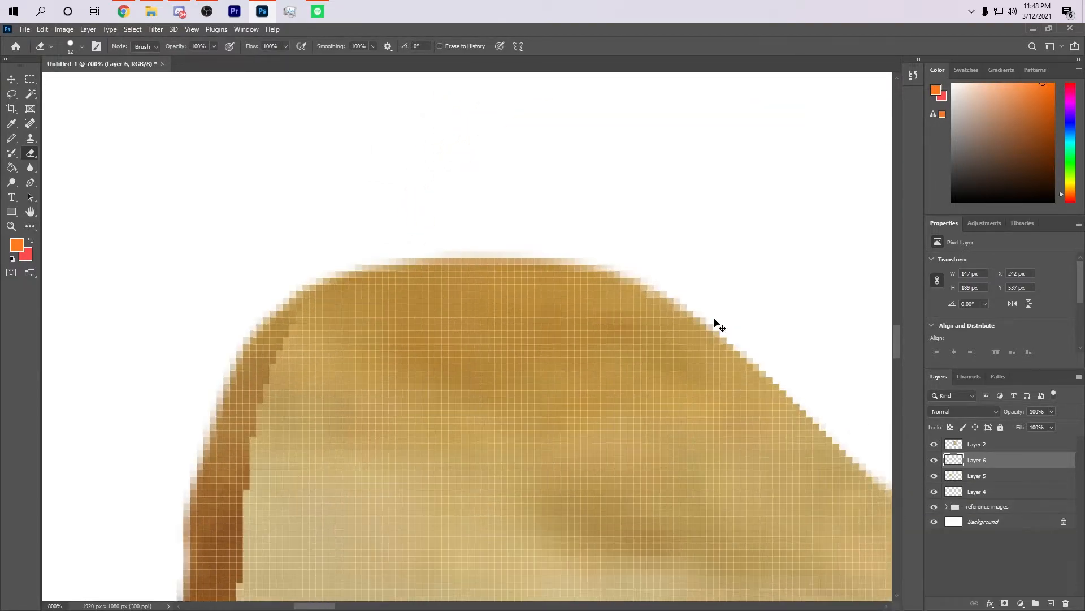
key(ctrl+plus)
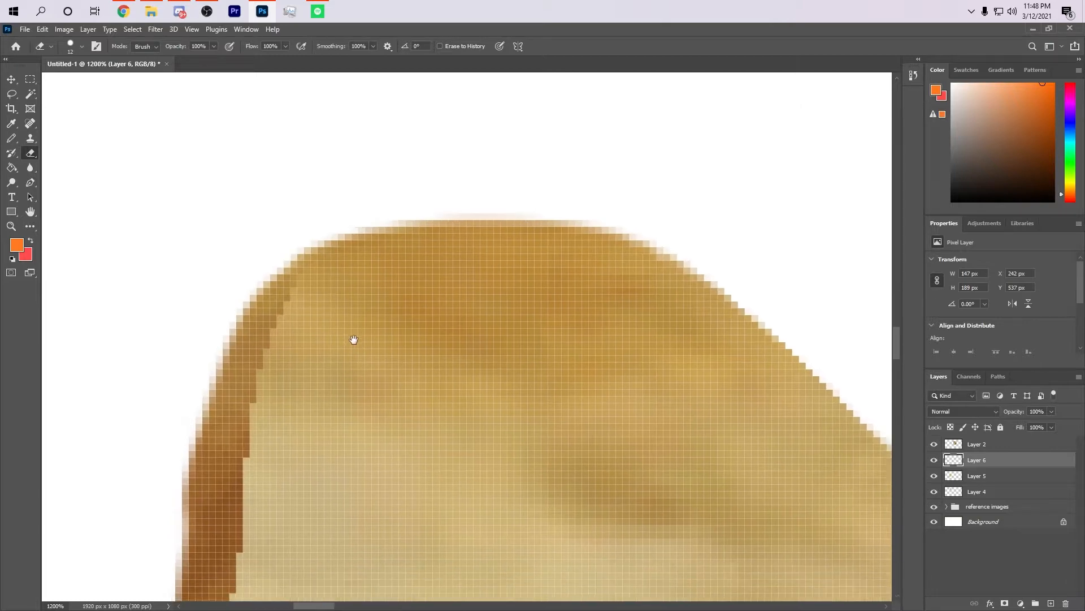
- Blend the brown strip into the light fur of the ear with the Spot Healing Brush set to Proximity Match
click(30, 124)
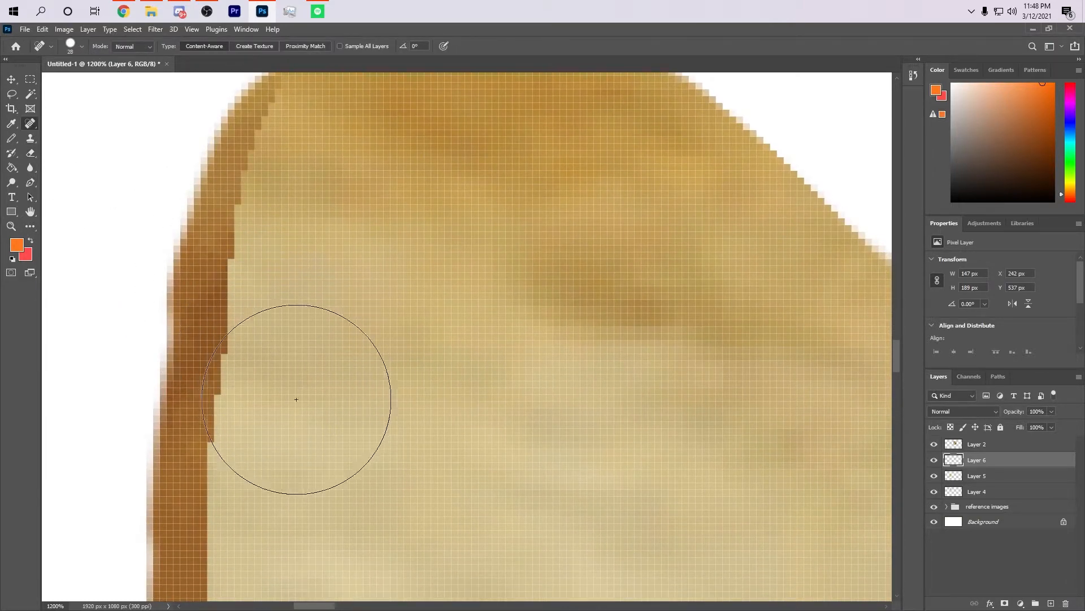
click(294, 406)
key(ctrl+1)
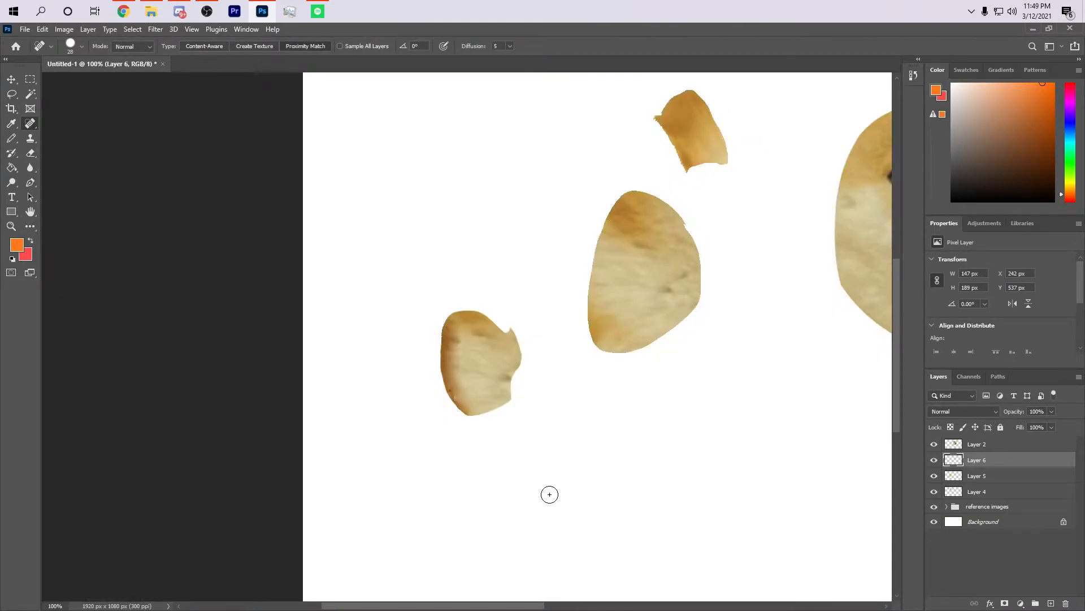
- Attach the ear to one side of the Doge head and place a duplicate of it on the opposite side
click(11, 79)
mouse_move(483, 383)
mouse_down()
mouse_move(744, 465)
mouse_move(412, 475)
mouse_move(459, 473)
mouse_move(500, 339)
mouse_move(535, 306)
mouse_up()
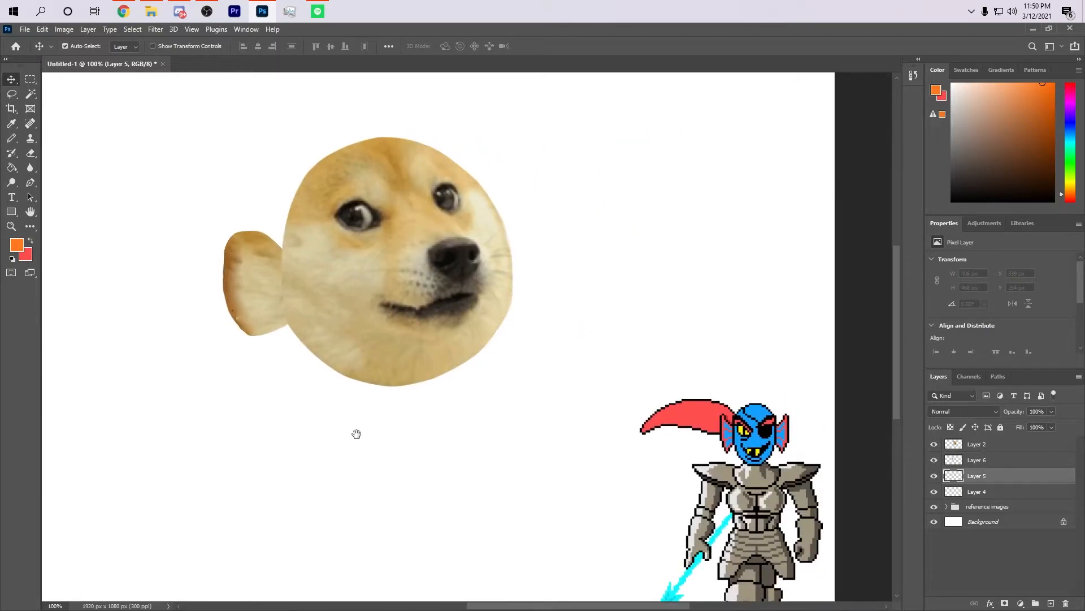
drag(356, 434, 475, 455)
click(979, 461)
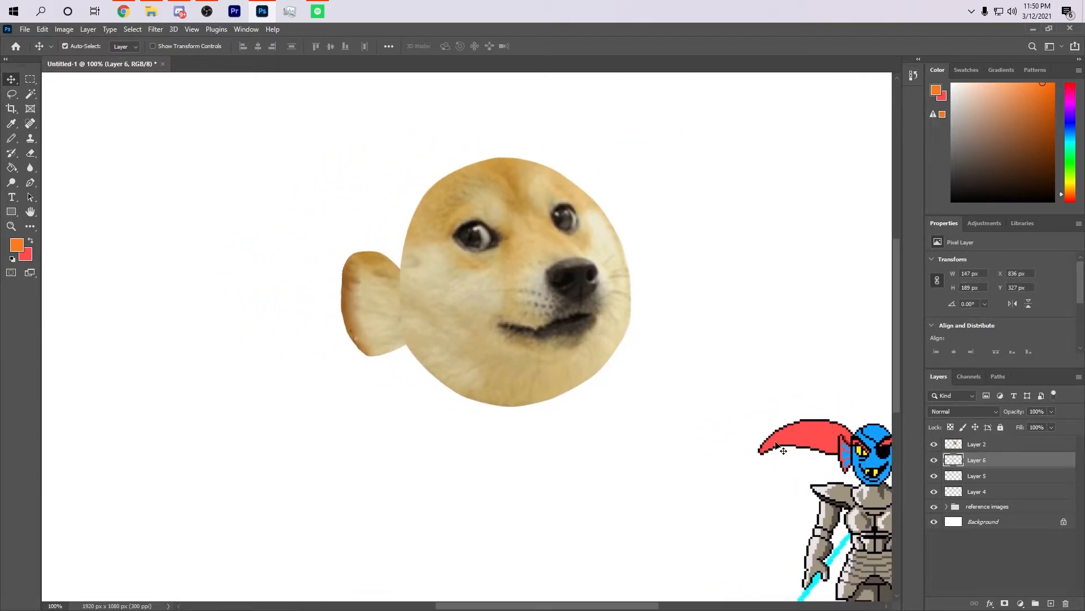
alt+drag(373, 331, 752, 284)
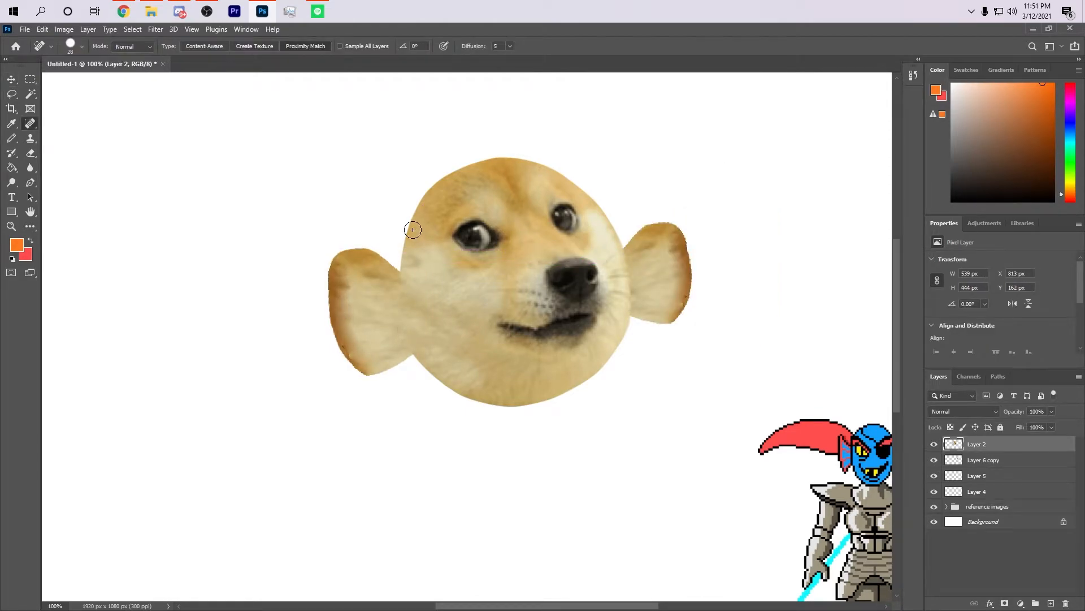
- Blend the seams where the ears join the head with the Spot Healing Brush
scroll(412, 235, up, 5)
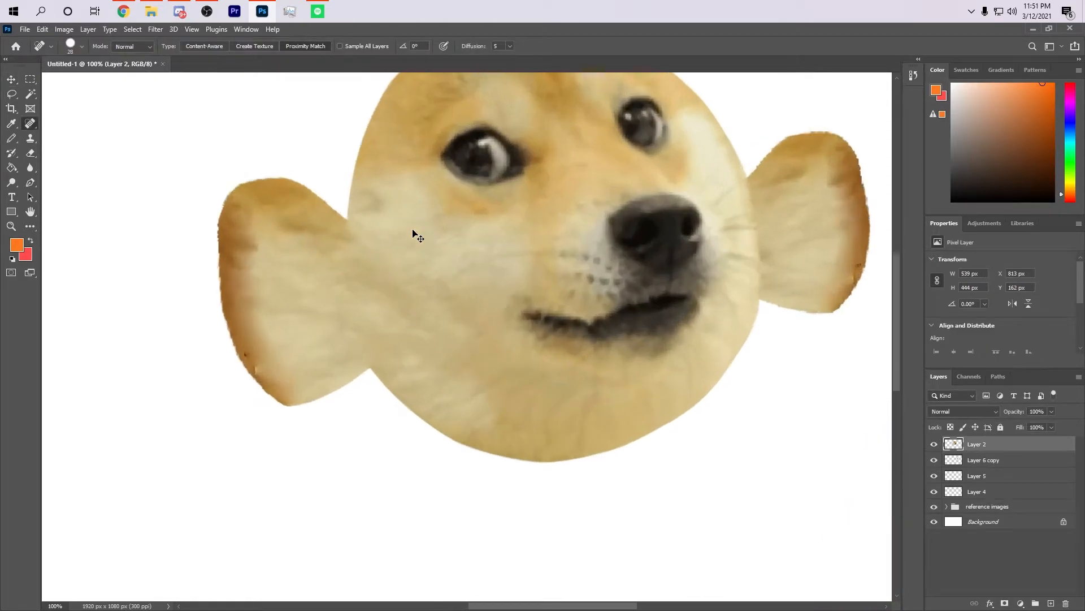
drag(262, 222, 407, 266)
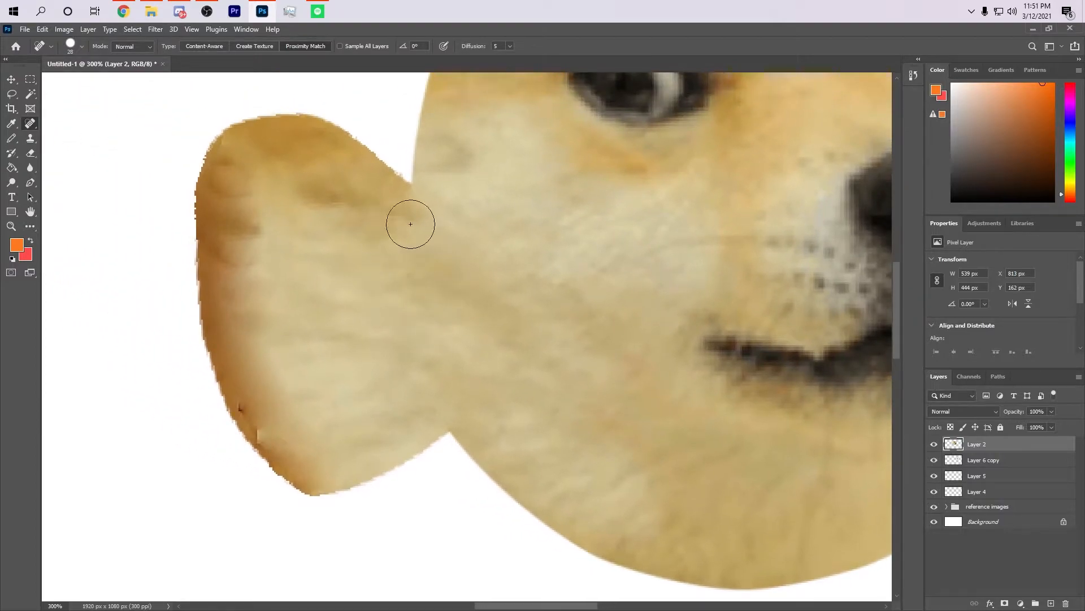
drag(538, 317, 353, 368)
drag(506, 304, 65, 308)
- Move the merged head with its ears down beside the Undyne reference
click(11, 79)
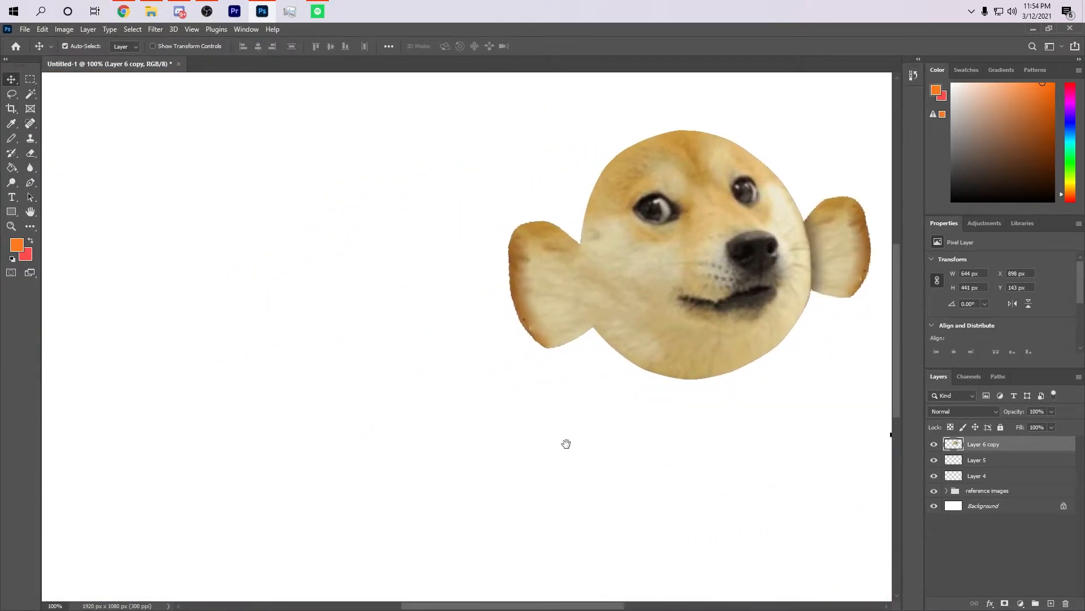
drag(511, 444, 452, 464)
drag(462, 435, 533, 407)
drag(609, 468, 413, 408)
drag(347, 344, 462, 409)
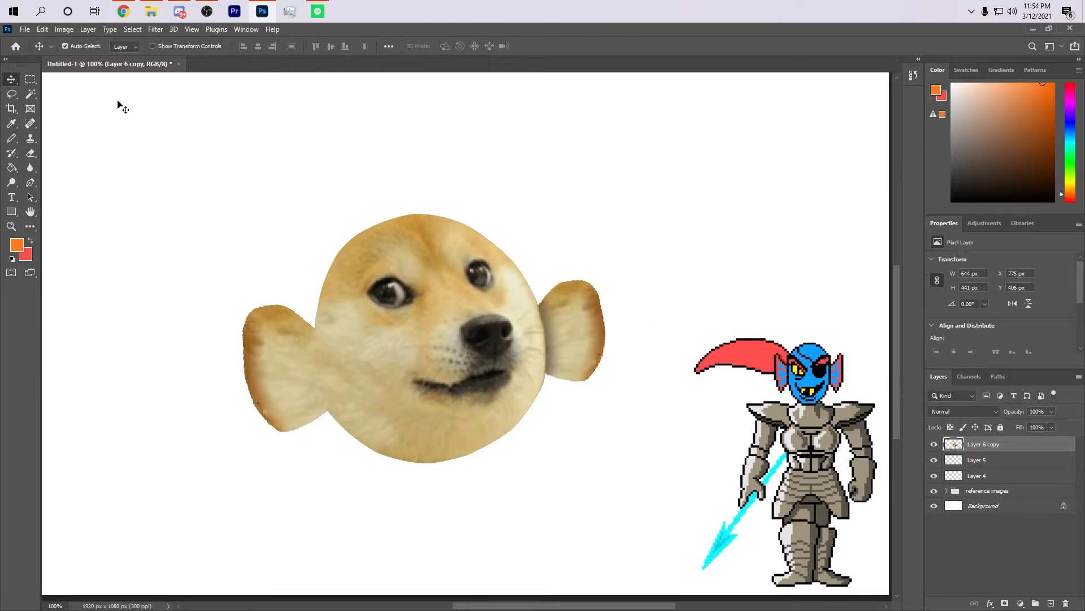
- Recolour the head blue with Hue/Saturation on the Yellows range, using about hue +140, saturation -5 and lightness -4
click(67, 29)
mouse_move(113, 58)
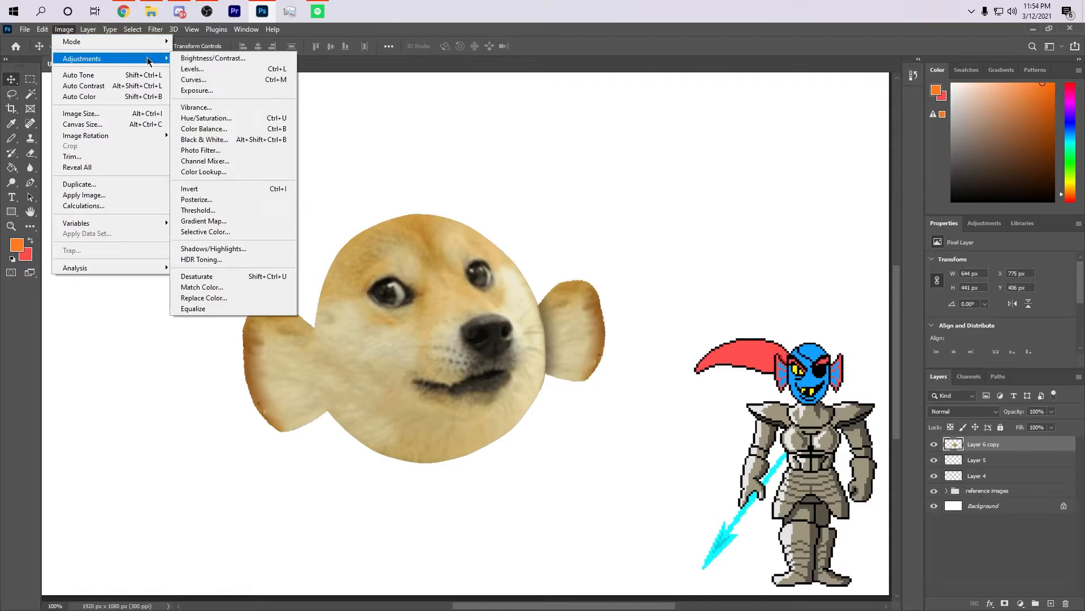
click(214, 120)
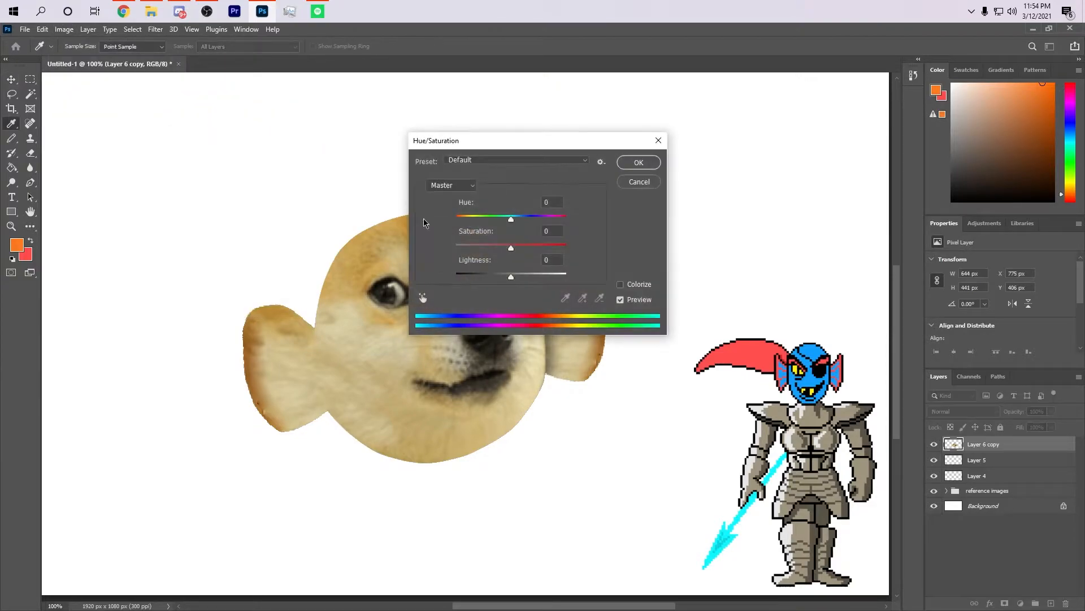
drag(511, 219, 522, 220)
drag(563, 249, 484, 249)
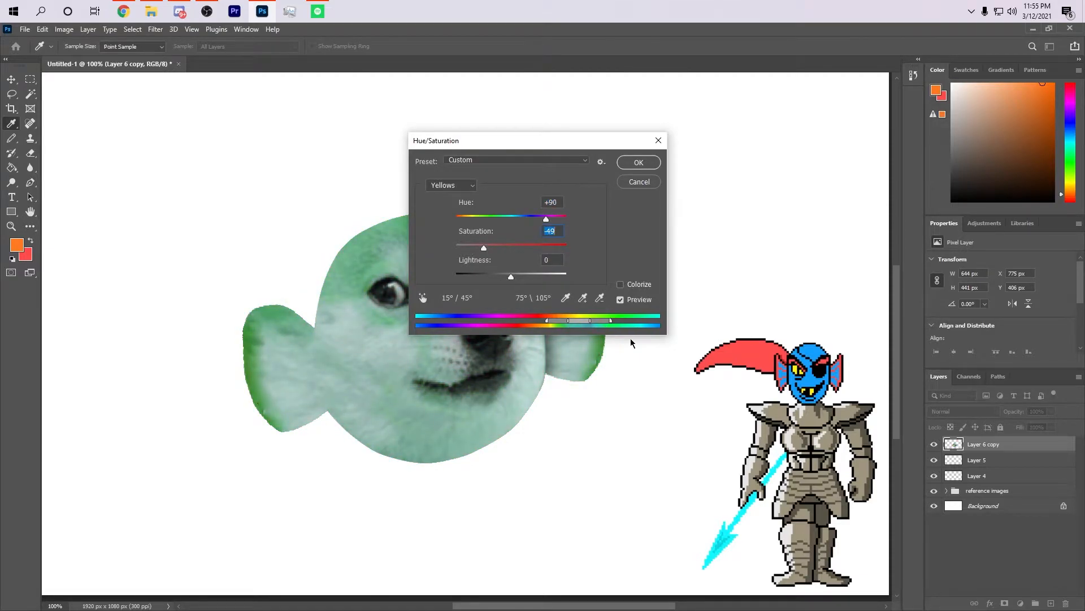
mouse_move(586, 327)
mouse_down()
mouse_move(441, 326)
mouse_move(594, 327)
mouse_move(560, 328)
mouse_move(572, 325)
mouse_up()
mouse_move(483, 247)
mouse_down()
mouse_move(461, 249)
mouse_move(480, 251)
mouse_up()
drag(536, 225, 535, 226)
drag(512, 277, 525, 278)
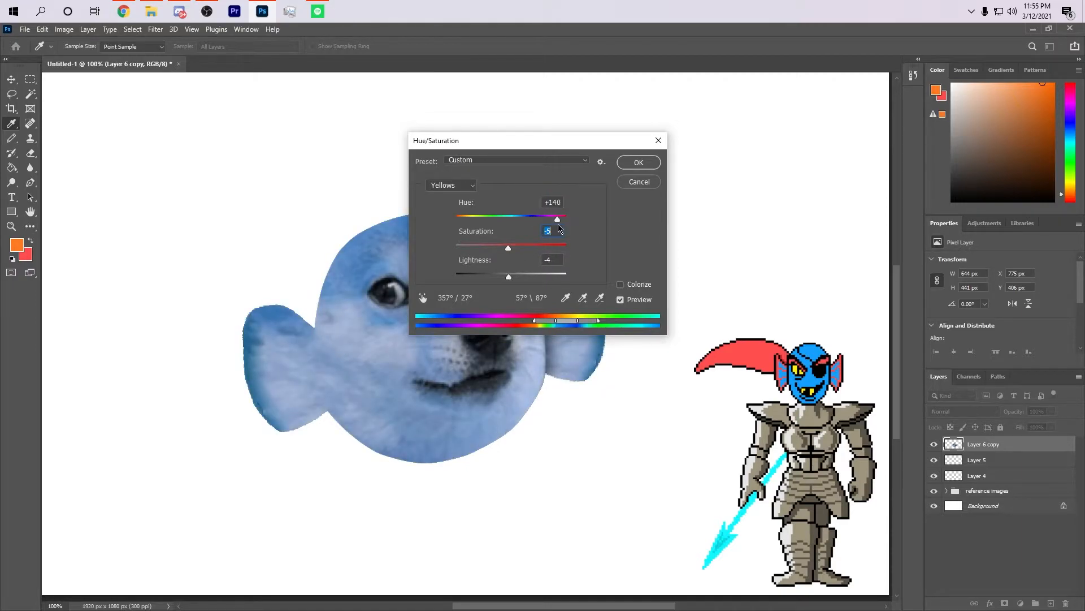
click(554, 205)
click(639, 162)
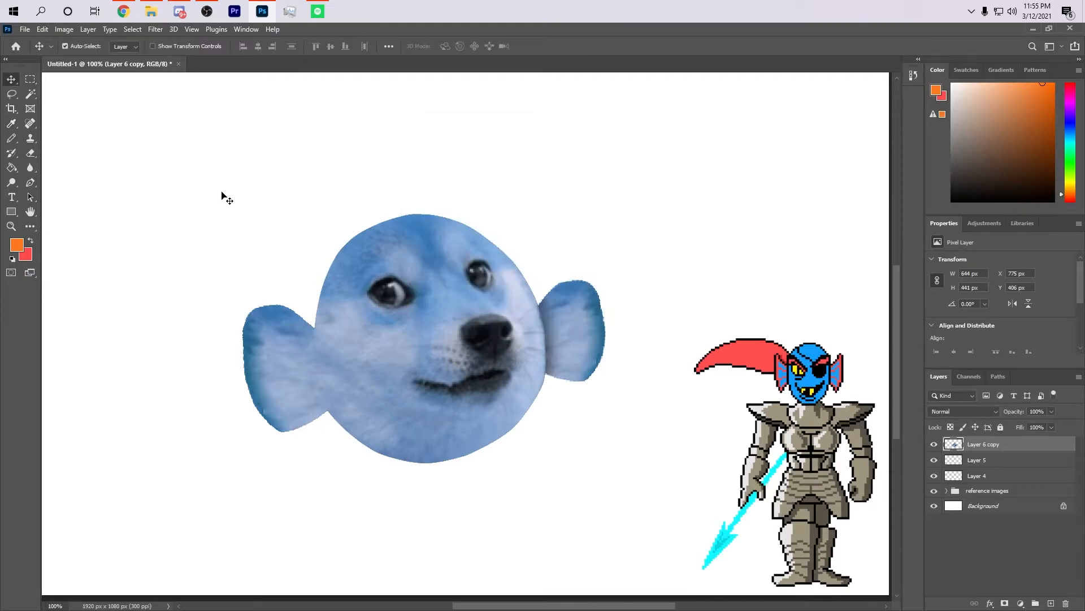
click(11, 94)
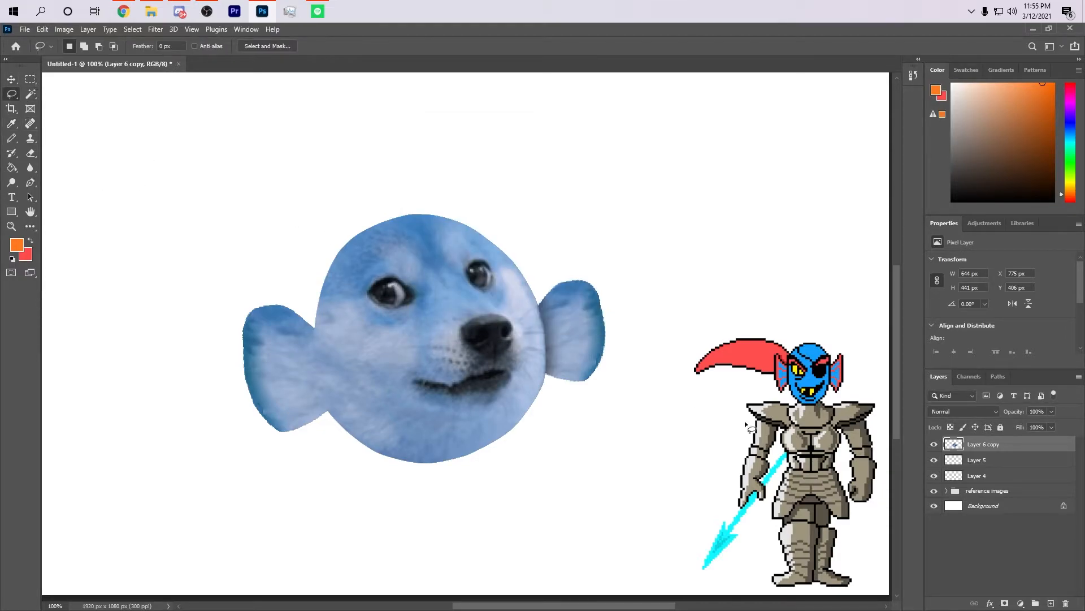
scroll(373, 306, up, 2)
drag(447, 341, 470, 321)
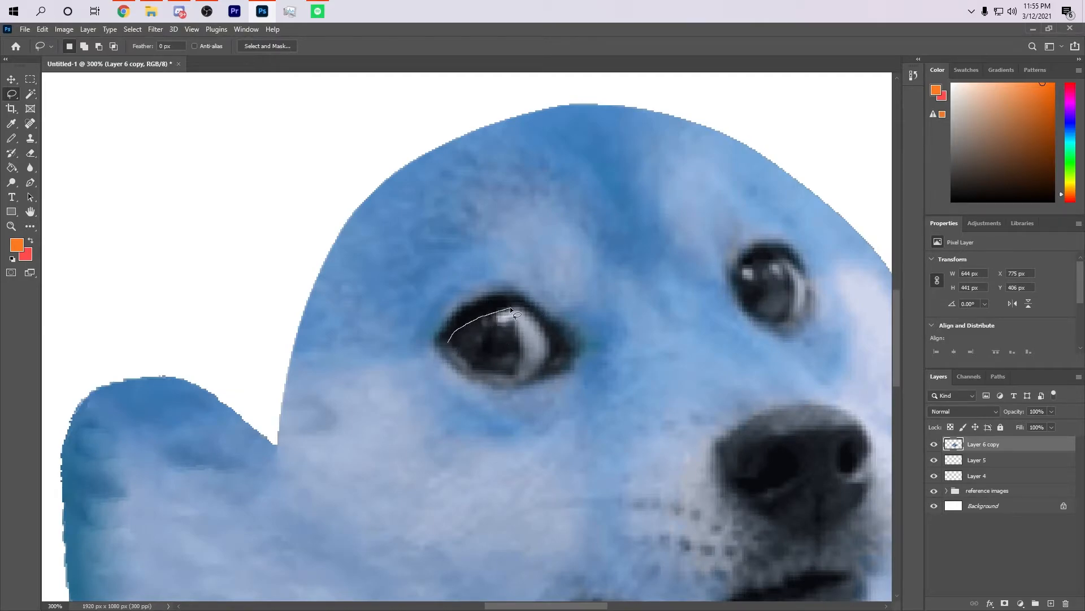
drag(546, 329, 548, 367)
drag(450, 348, 449, 344)
scroll(475, 345, up, 6)
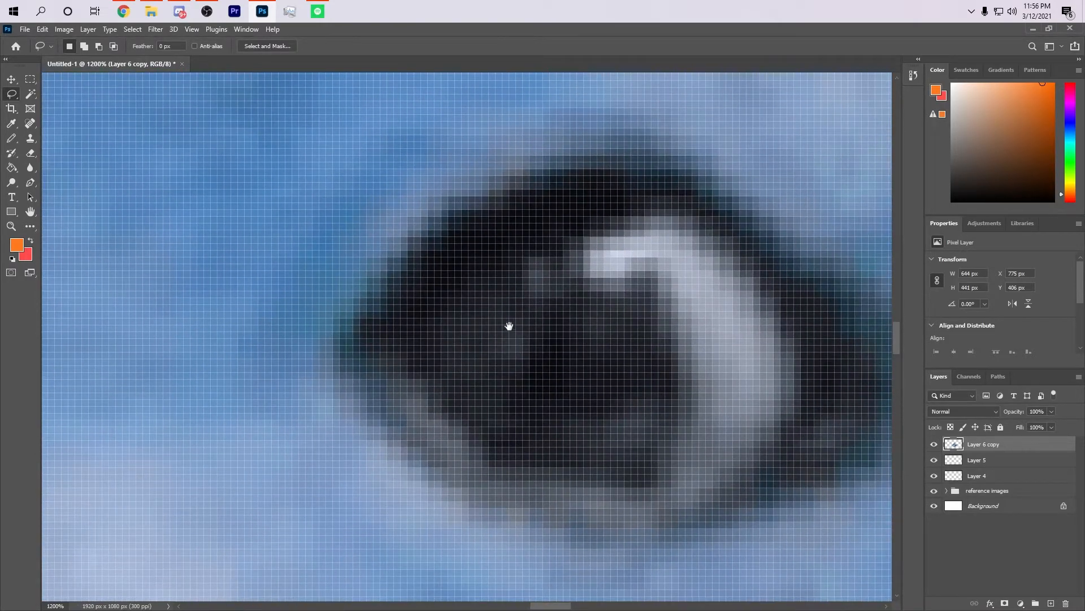
- Outline the eyeball of the larger eye with the Lasso, keeping inside its dark rim
drag(508, 329, 428, 321)
mouse_move(313, 337)
mouse_down()
mouse_move(486, 232)
mouse_move(574, 211)
mouse_move(608, 220)
mouse_up()
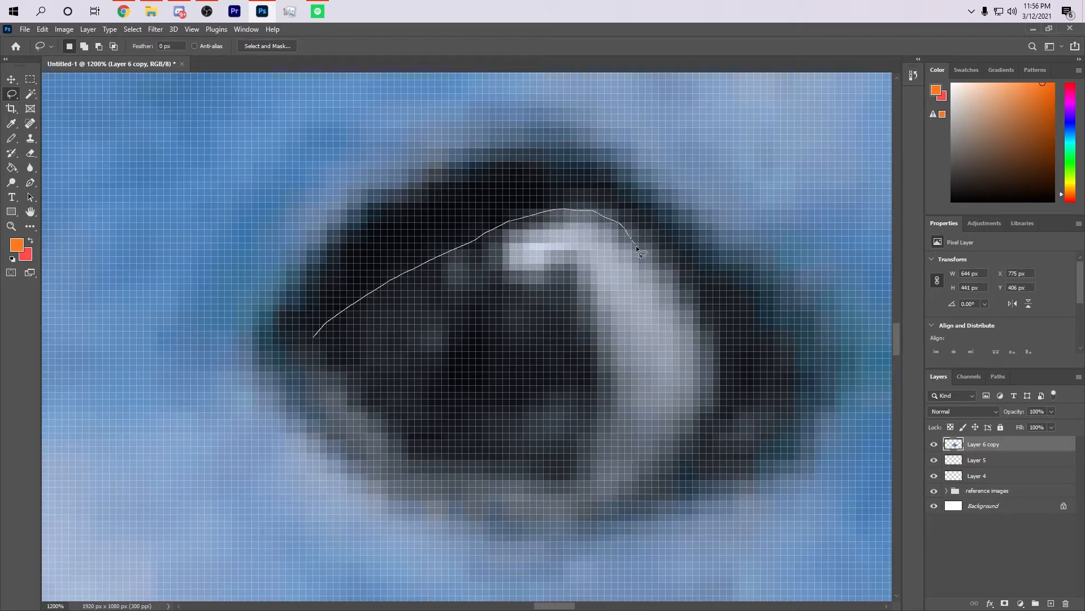
mouse_move(711, 335)
mouse_down()
mouse_move(719, 369)
mouse_move(694, 429)
mouse_move(438, 509)
mouse_move(418, 500)
mouse_up()
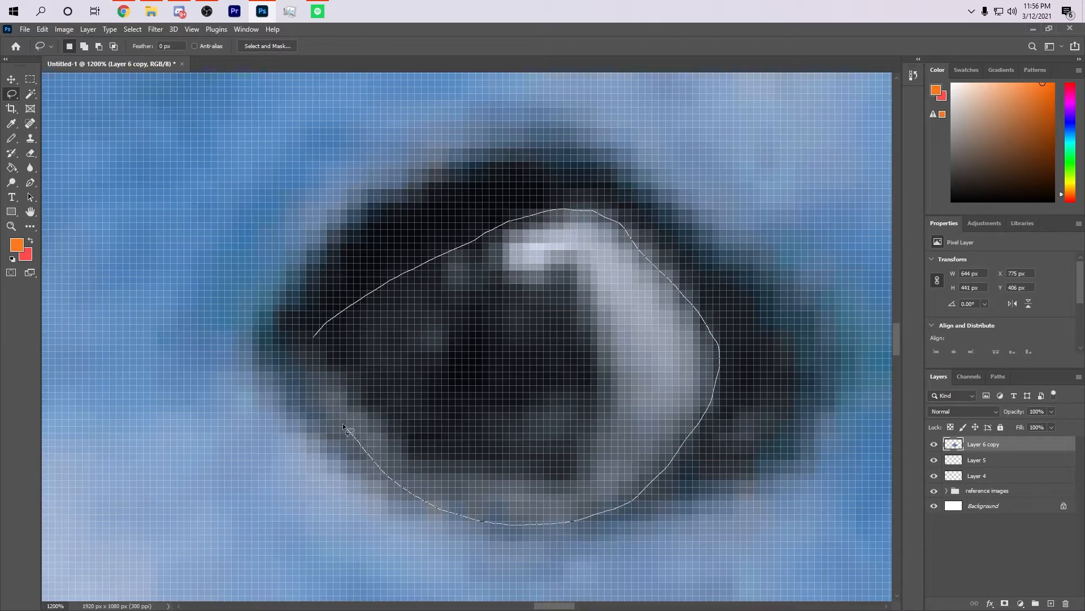
drag(324, 385, 314, 339)
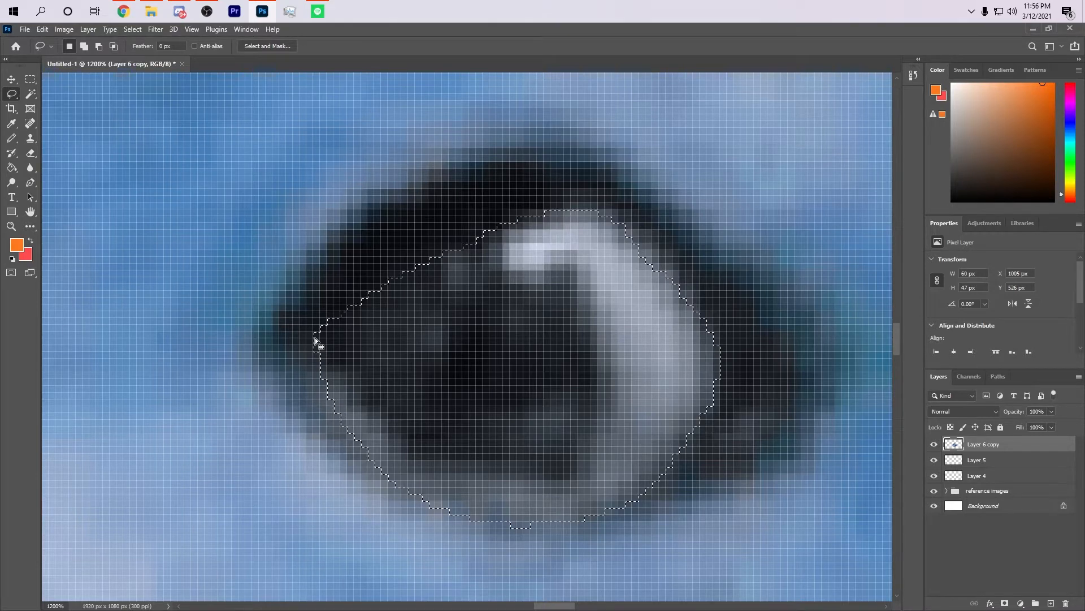
- Refine the eyeball selection by trimming its upper and lower edges so it follows the dark rim closely
mouse_move(560, 212)
mouse_down()
mouse_move(683, 296)
mouse_move(591, 212)
mouse_up()
drag(552, 523, 410, 495)
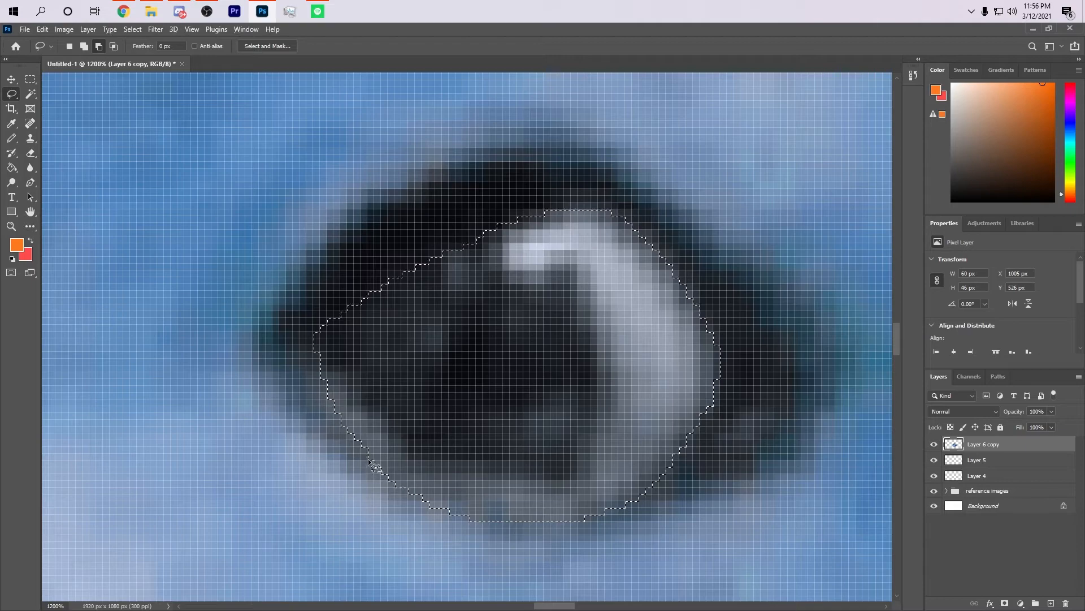
mouse_move(491, 515)
mouse_down()
mouse_move(564, 524)
mouse_move(561, 537)
mouse_move(490, 538)
mouse_move(416, 522)
mouse_move(373, 467)
mouse_up()
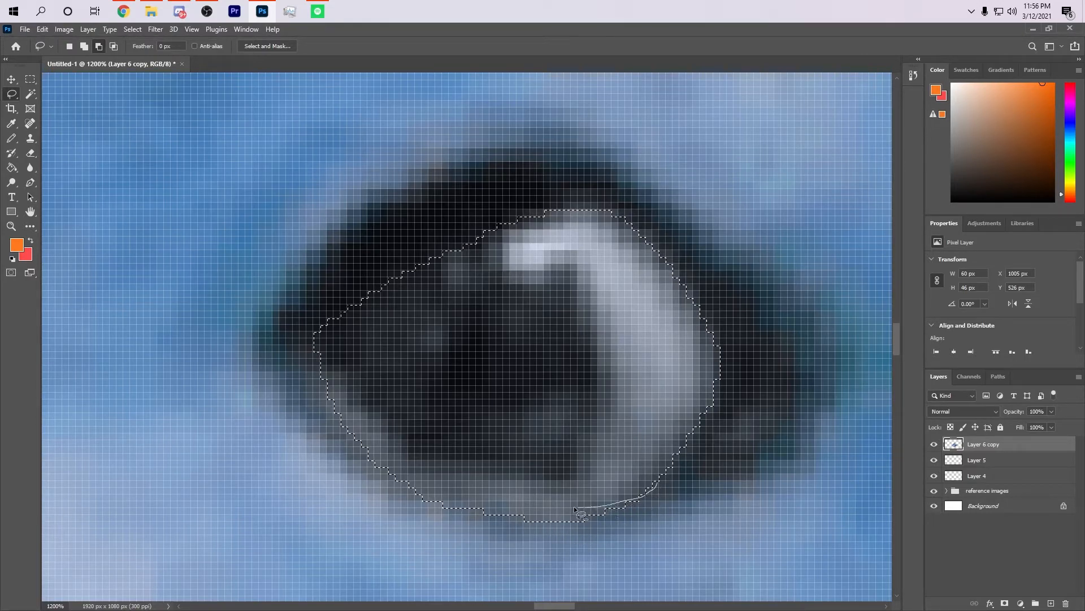
mouse_move(372, 504)
mouse_down()
mouse_move(448, 529)
mouse_move(553, 531)
mouse_up()
drag(647, 498, 649, 495)
mouse_move(313, 339)
mouse_down()
mouse_move(398, 492)
mouse_move(444, 501)
mouse_up()
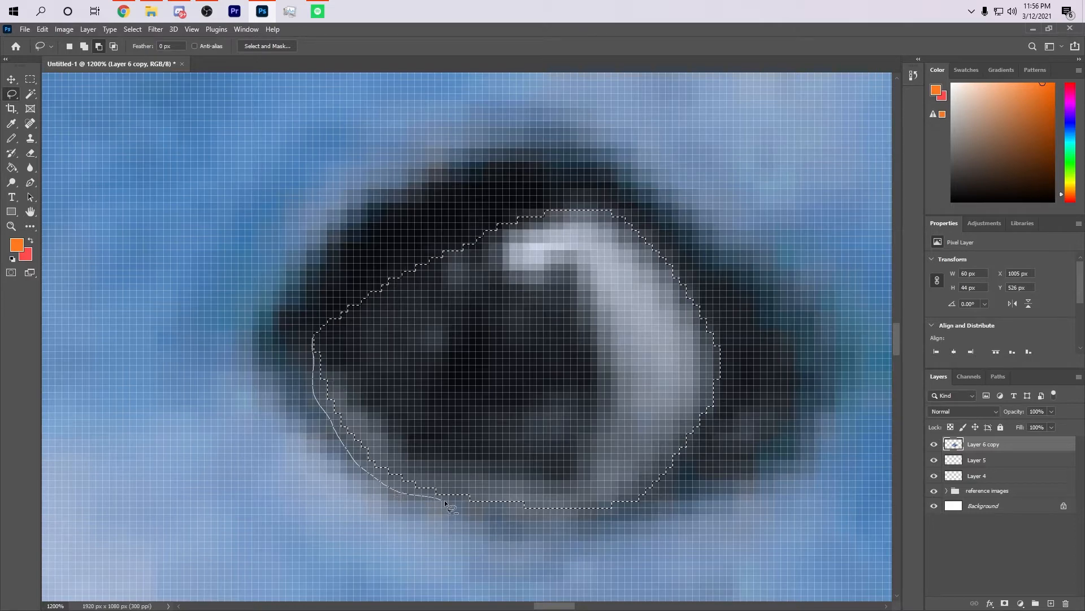
drag(517, 512, 584, 511)
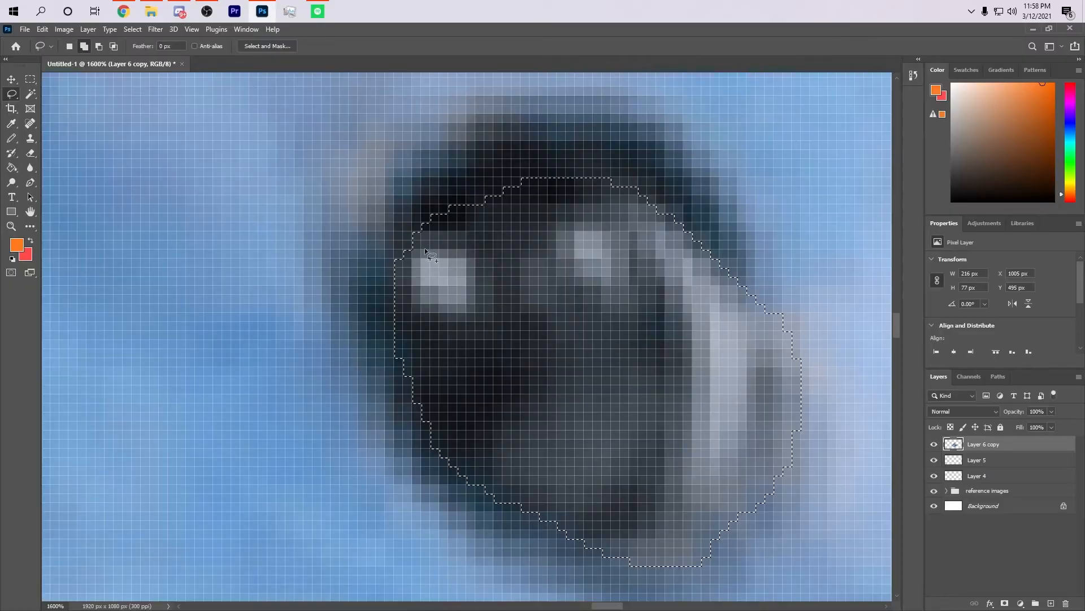
- Add the eyeball of the smaller eye to the selection with the Lasso
mouse_move(400, 263)
mouse_down()
mouse_move(405, 215)
mouse_move(454, 165)
mouse_move(521, 145)
mouse_move(634, 177)
mouse_move(679, 224)
mouse_move(617, 258)
mouse_move(519, 281)
mouse_move(399, 264)
mouse_up()
mouse_move(503, 145)
mouse_down()
mouse_move(531, 153)
mouse_move(454, 174)
mouse_move(460, 181)
mouse_up()
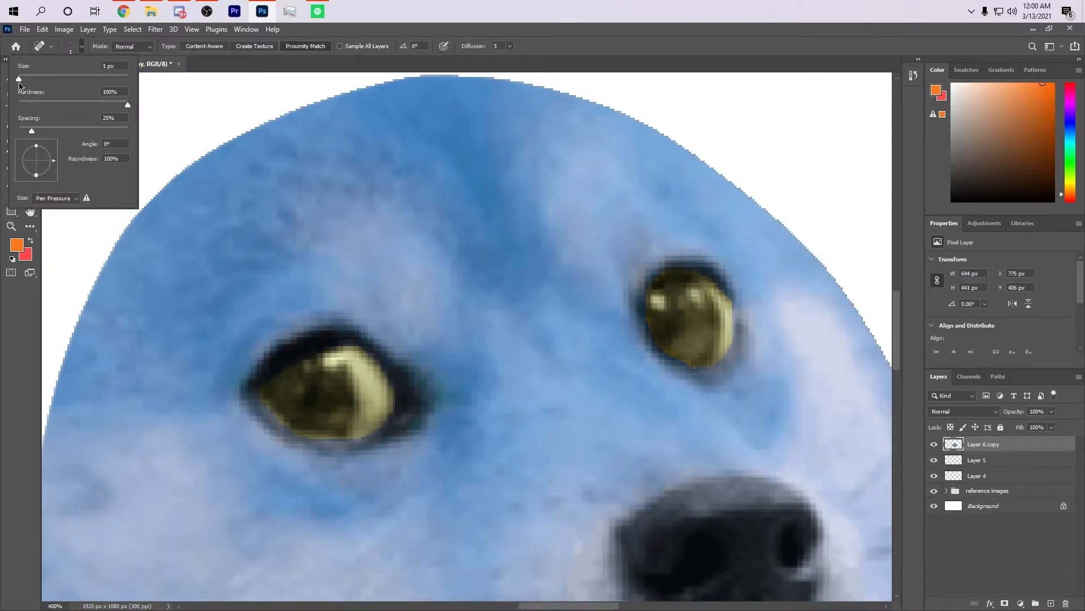
- Set the Spot Healing Brush to 5 px and blend the rim of the larger yellow eye
drag(18, 82, 22, 83)
drag(355, 446, 385, 432)
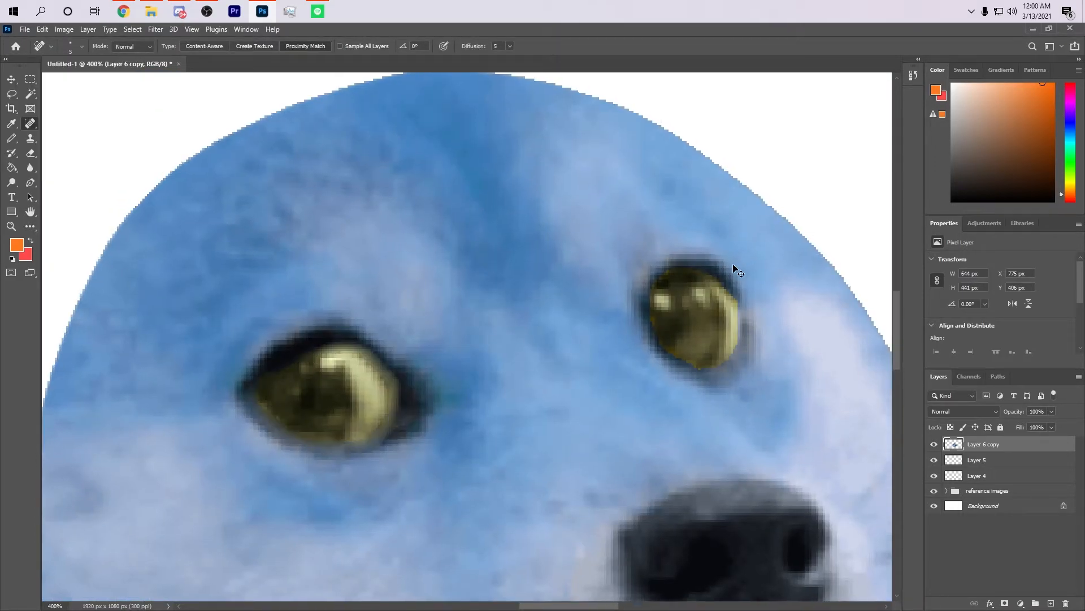
- Blend the rim of the smaller yellow eye into the surrounding fur with the Spot Healing Brush
key(ctrl+plus)
key(ctrl+plus)
drag(681, 252, 288, 268)
mouse_move(423, 408)
mouse_down()
mouse_move(350, 352)
mouse_move(343, 320)
mouse_move(353, 260)
mouse_up()
key(ctrl+minus)
key(ctrl+minus)
key(ctrl+minus)
key(ctrl+minus)
key(ctrl+minus)
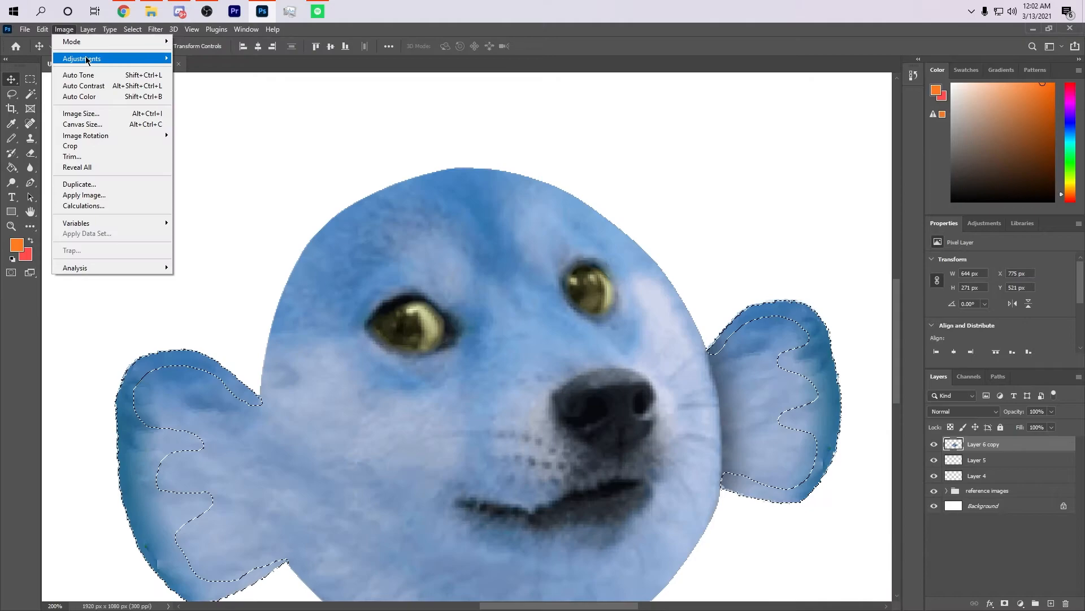
- Recolour the selected outer borders of both fin ears red with a tinted Black & White adjustment
mouse_move(113, 58)
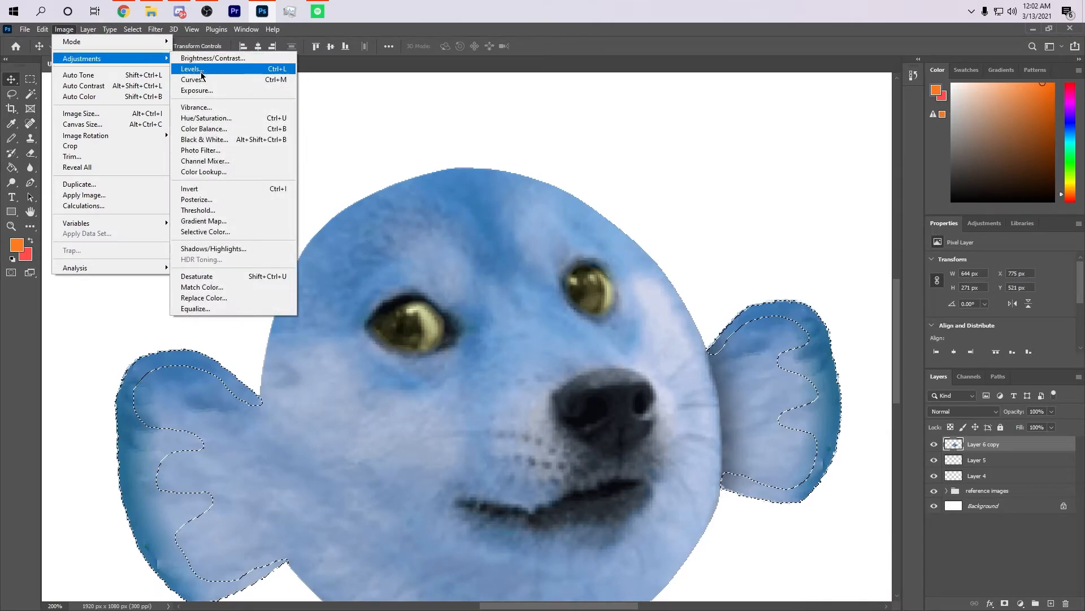
click(204, 140)
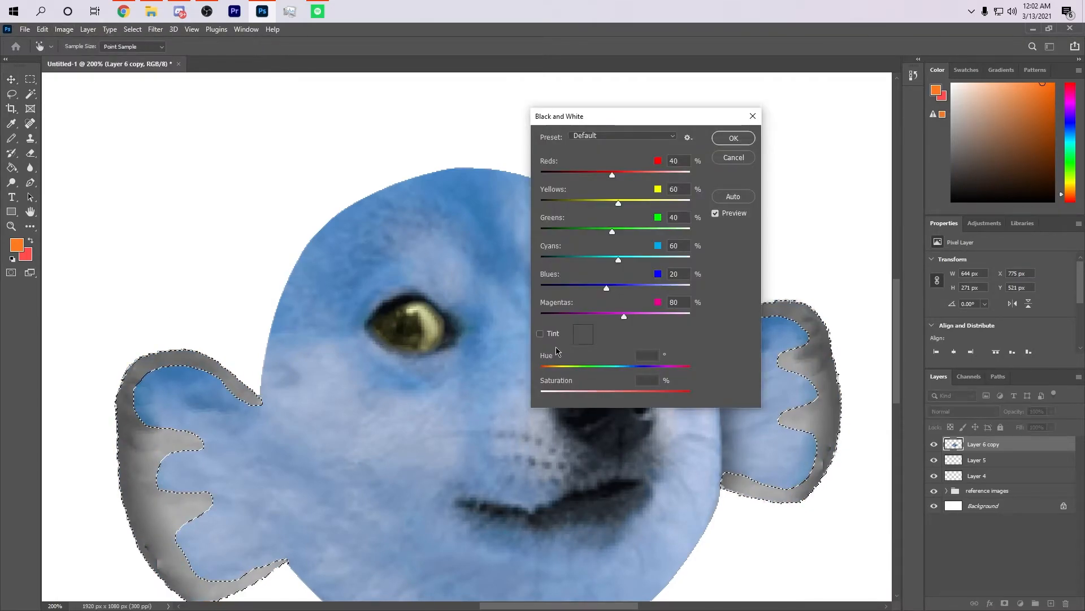
click(540, 333)
drag(559, 368, 610, 393)
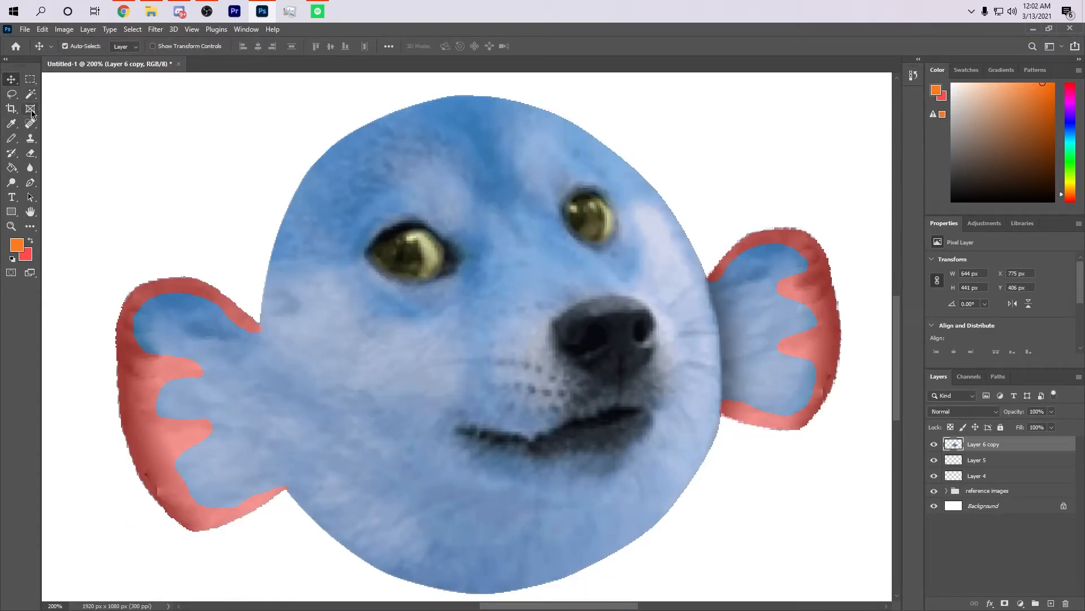
- Try to blend the upper red border of the left fin into its blue fur with the Spot Healing Brush
click(30, 124)
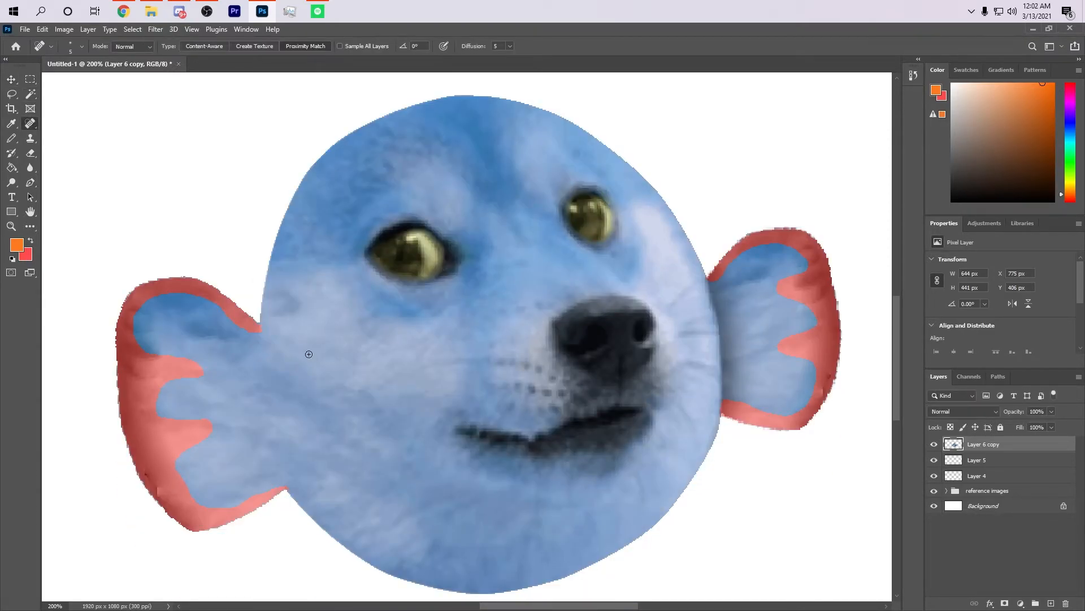
key(ctrl+plus)
key(ctrl+plus)
key(ctrl+plus)
mouse_move(310, 358)
mouse_down()
mouse_move(524, 310)
mouse_move(507, 291)
mouse_move(478, 308)
mouse_move(366, 396)
mouse_move(363, 421)
mouse_move(268, 426)
mouse_move(249, 458)
mouse_move(247, 512)
mouse_up()
scroll(376, 245, down, 2)
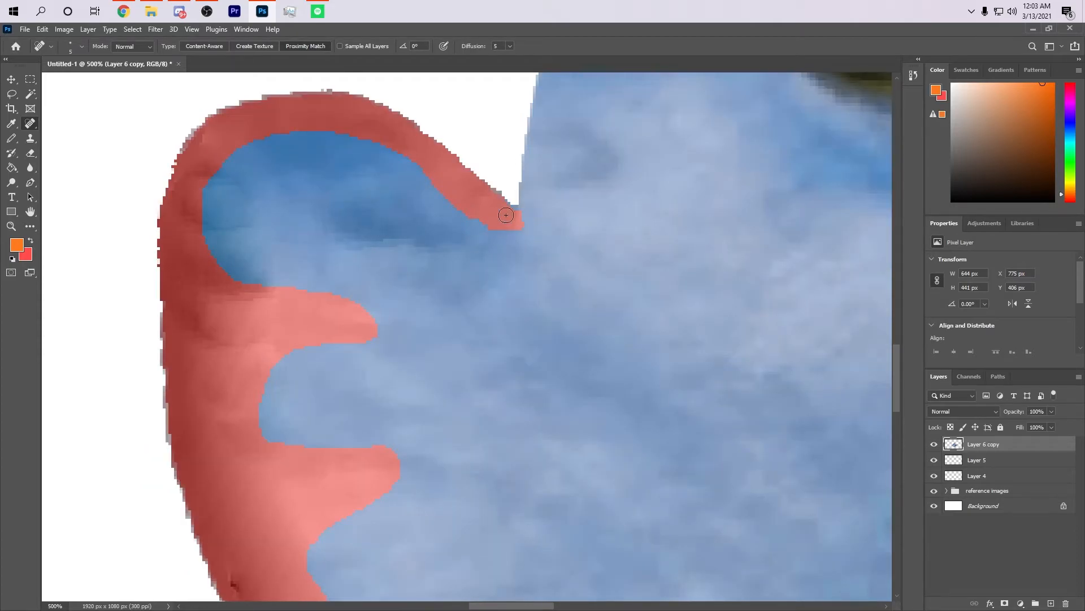
mouse_move(528, 212)
mouse_down()
mouse_move(484, 225)
mouse_move(439, 188)
mouse_move(265, 139)
mouse_move(219, 163)
mouse_up()
mouse_move(531, 220)
mouse_down()
mouse_move(504, 232)
mouse_move(470, 219)
mouse_move(429, 177)
mouse_up()
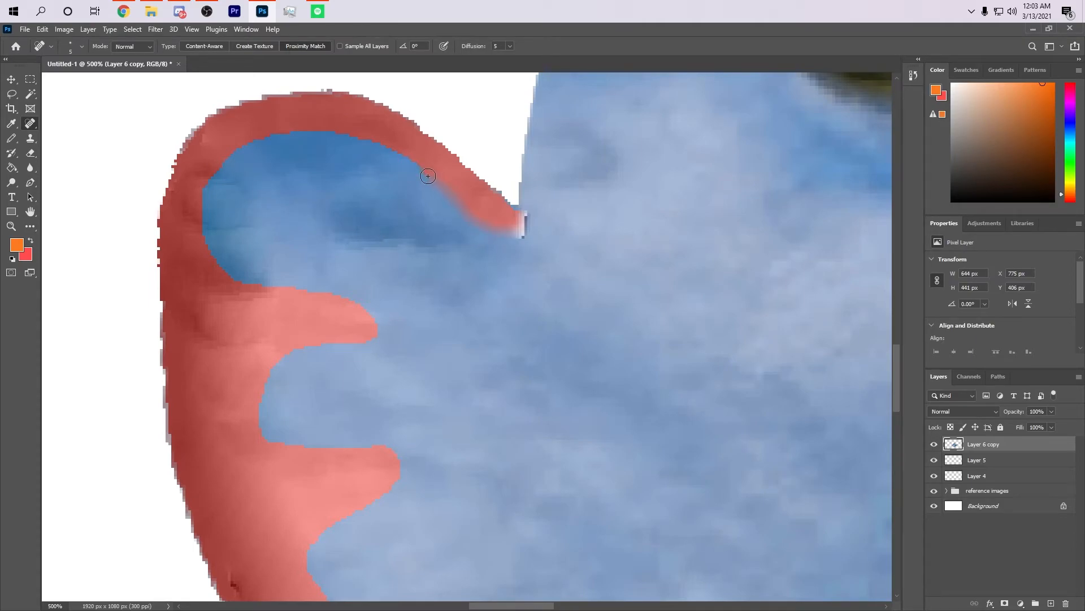
mouse_move(530, 218)
mouse_down()
mouse_move(518, 210)
mouse_move(504, 229)
mouse_move(455, 207)
mouse_up()
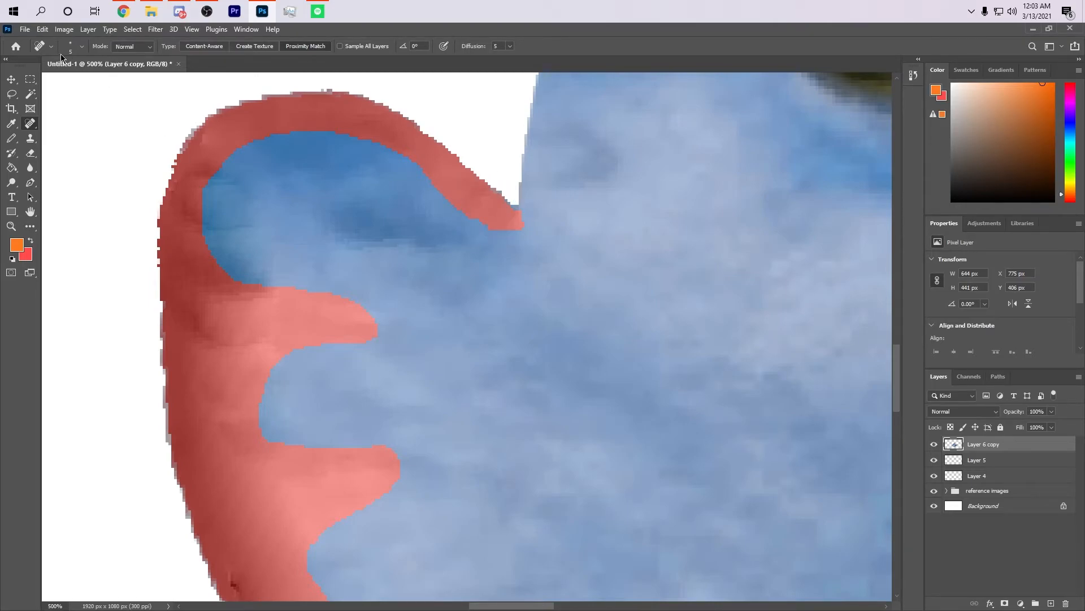
- Outline the stray edge pixels in the notch between the left fin and the head with the Lasso and remove them
click(11, 95)
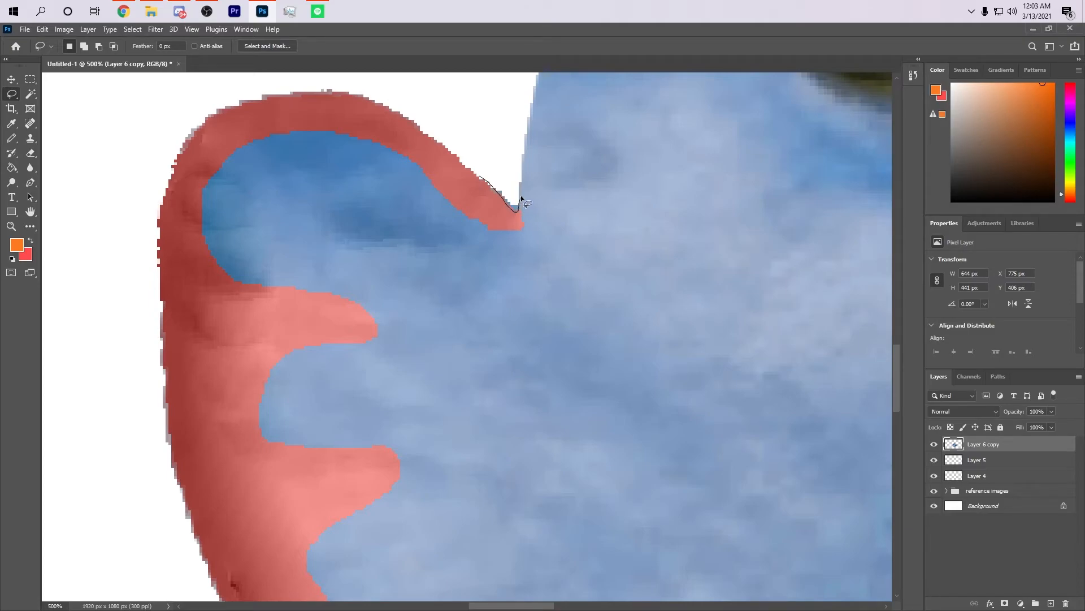
drag(484, 175, 485, 177)
click(483, 177)
- Blend the inner edge of the left fin's upper red border into the blue fur with the Spot Healing Brush
key(j)
click(496, 225)
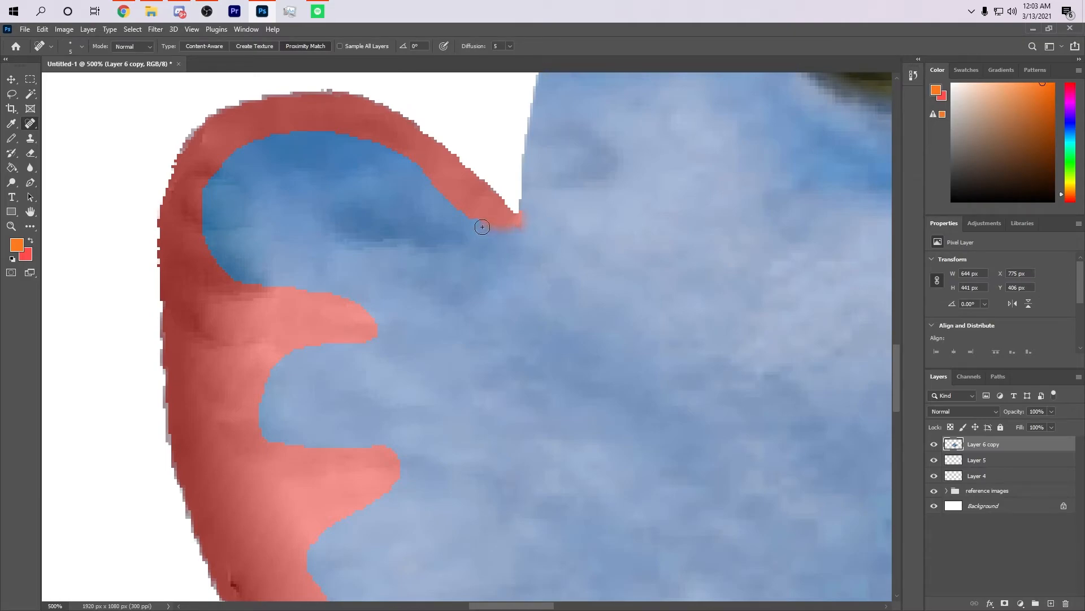
drag(477, 222, 455, 205)
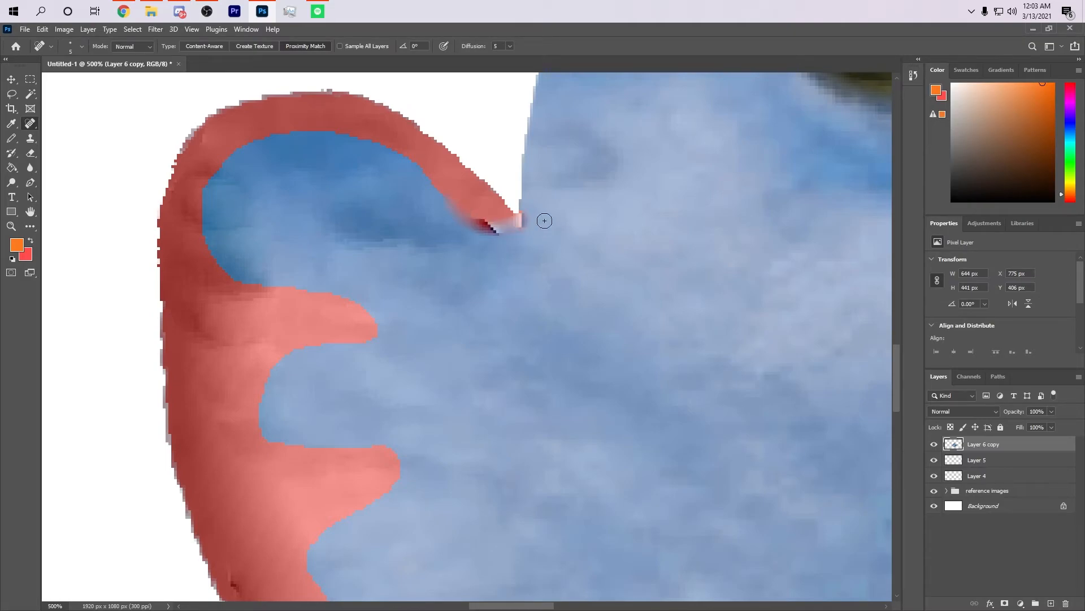
key(ctrl+z)
drag(531, 228, 501, 231)
mouse_move(445, 199)
mouse_down()
mouse_move(405, 155)
mouse_move(355, 136)
mouse_move(292, 135)
mouse_up()
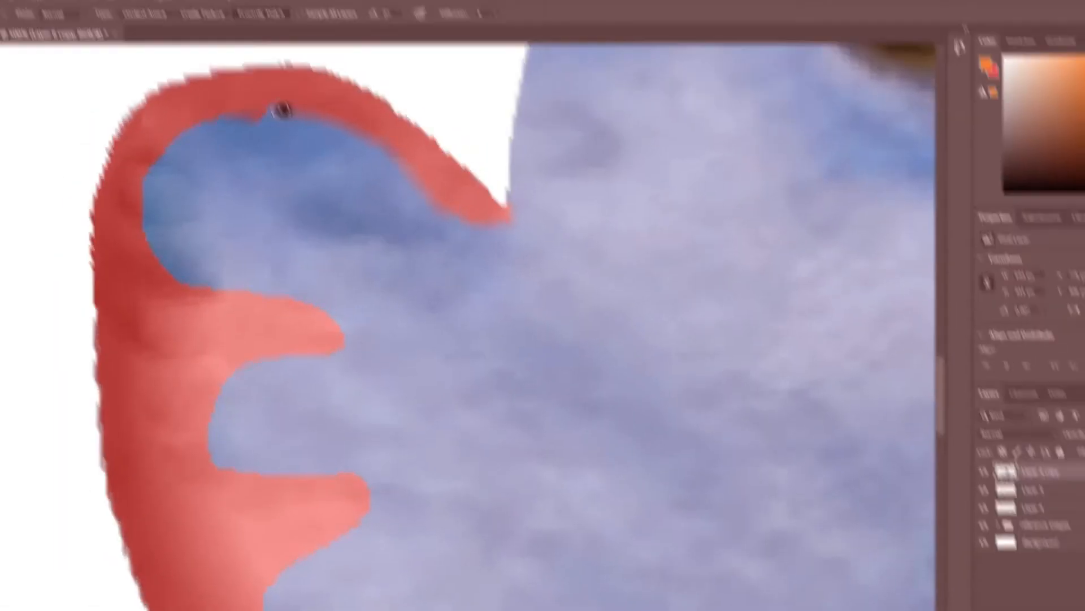
drag(288, 104, 214, 119)
- Continue blending the inner edge of the left fin's red border along its lower part
scroll(237, 100, down, 3)
mouse_move(316, 567)
mouse_down()
mouse_move(338, 582)
mouse_move(431, 586)
mouse_up()
mouse_move(347, 597)
mouse_down()
mouse_move(417, 594)
mouse_move(520, 561)
mouse_up()
mouse_move(461, 595)
mouse_down()
mouse_move(552, 578)
mouse_move(566, 564)
mouse_move(532, 573)
mouse_up()
key(ctrl+plus)
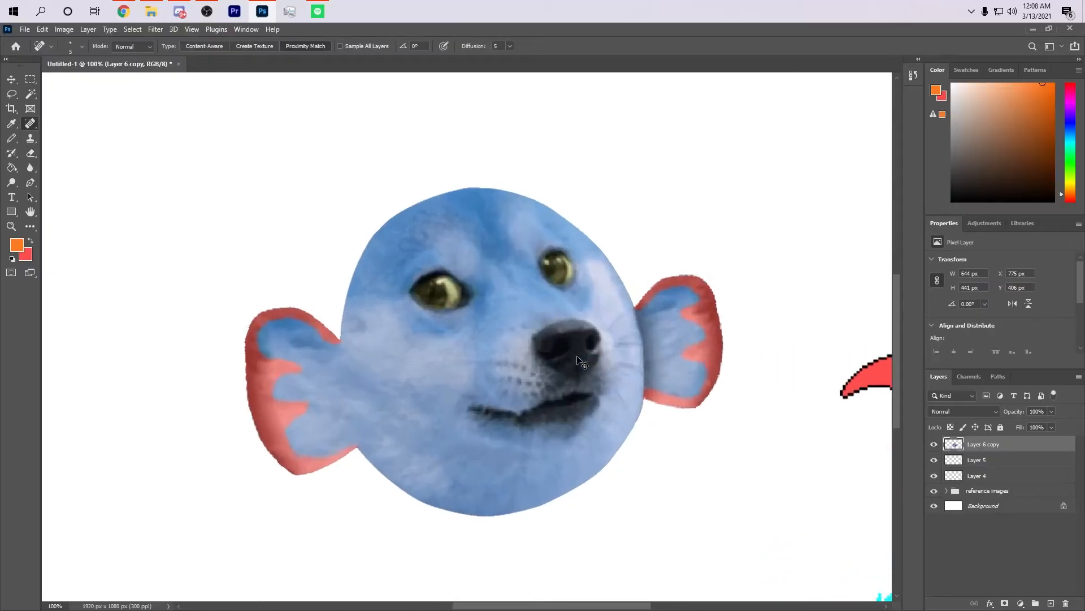
- Expand the reference images group and outline a curved, hair-shaped piece of the original Doge's body fur with the Lasso
mouse_move(564, 379)
mouse_down()
mouse_move(534, 360)
mouse_move(539, 352)
mouse_up()
click(11, 80)
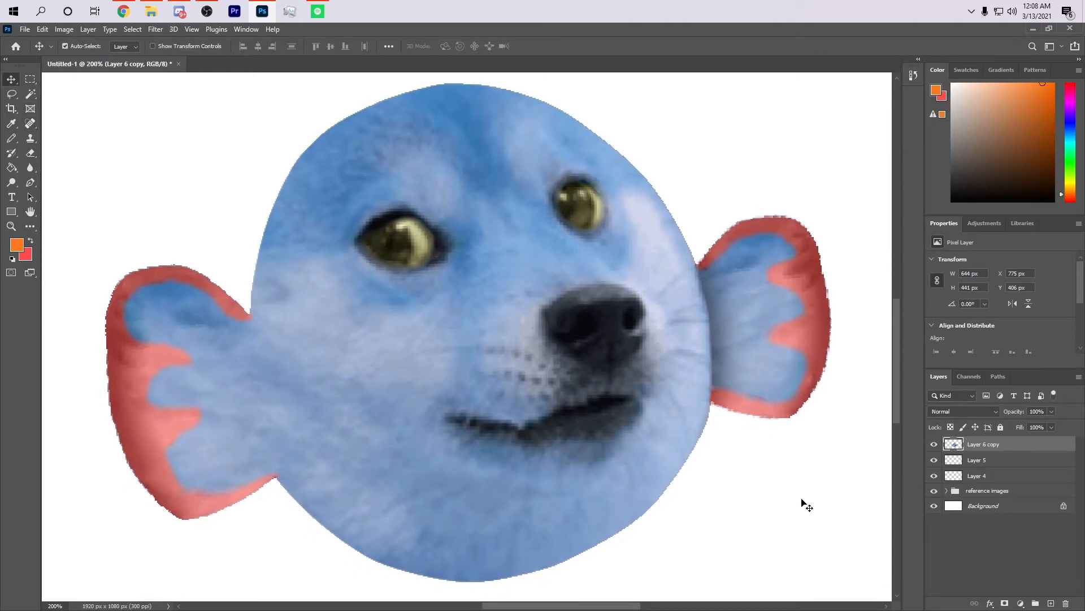
drag(801, 503, 345, 395)
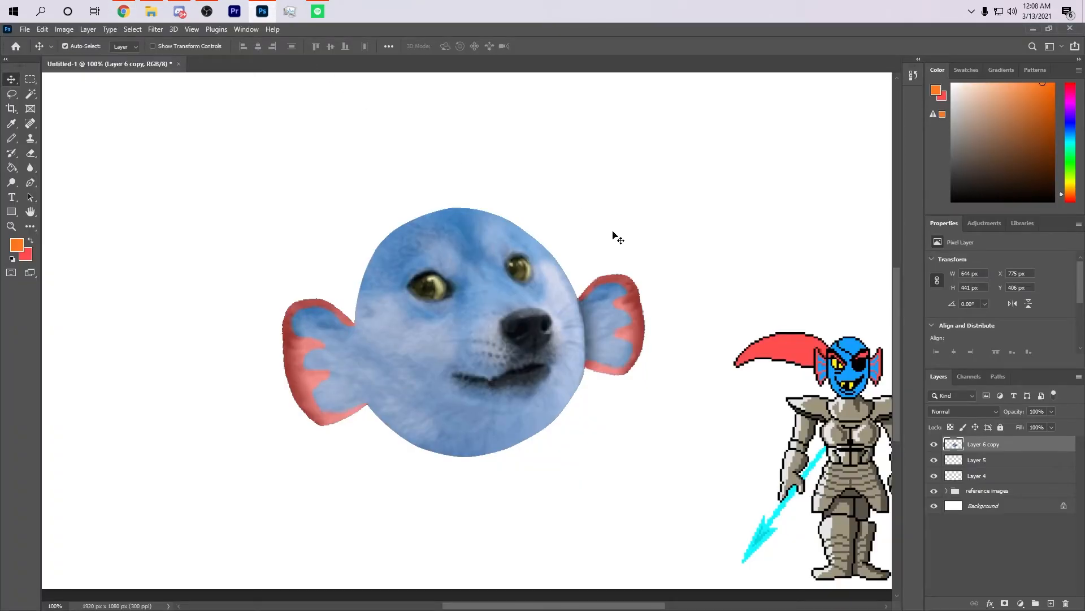
drag(615, 236, 732, 293)
click(942, 489)
drag(379, 257, 480, 243)
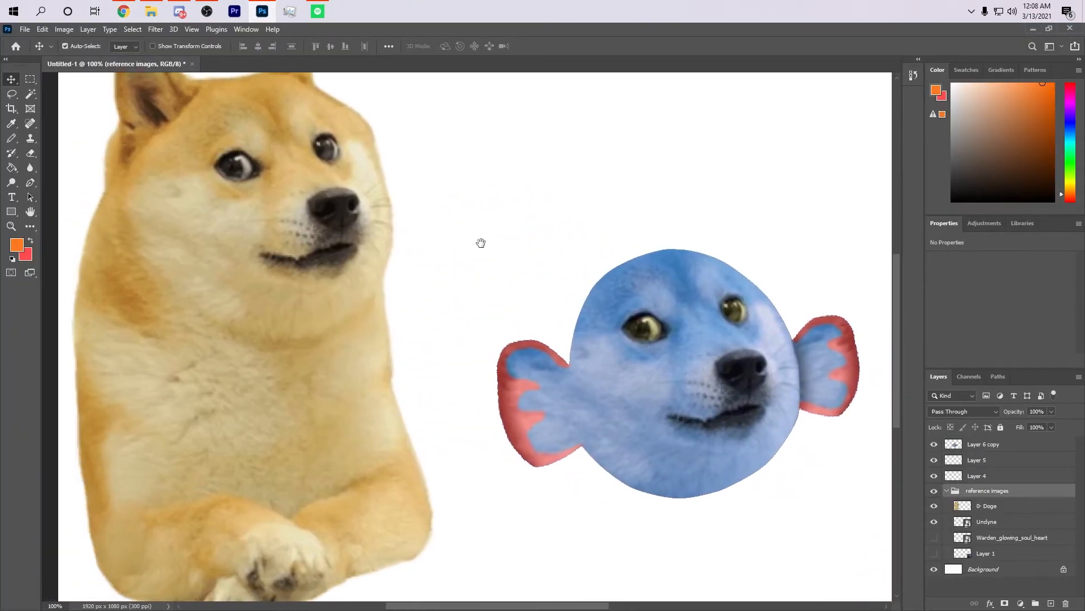
click(11, 94)
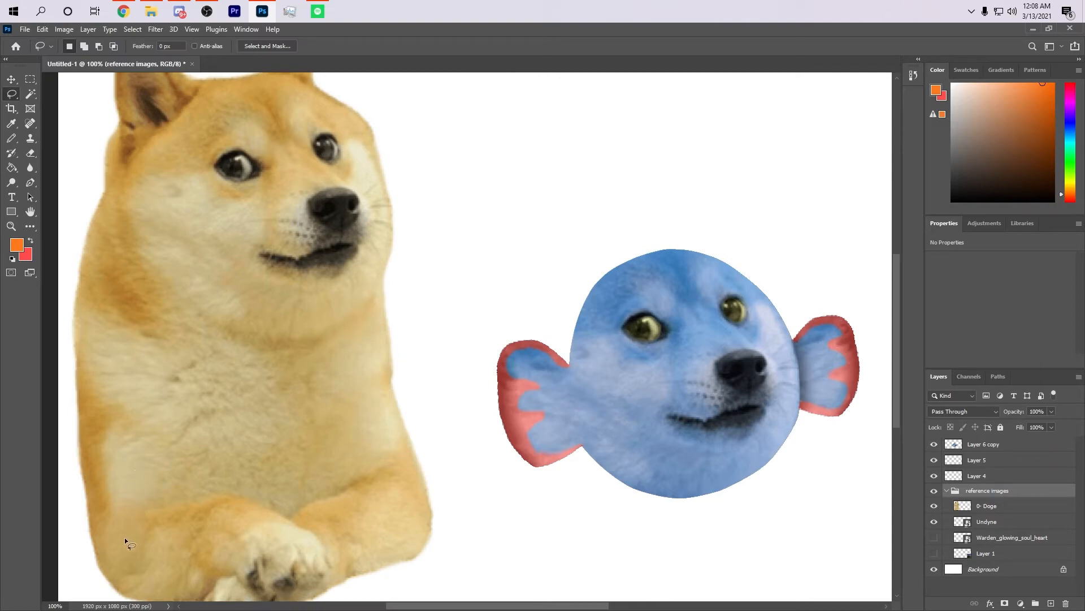
mouse_move(80, 338)
mouse_down()
mouse_move(136, 535)
mouse_move(126, 538)
mouse_up()
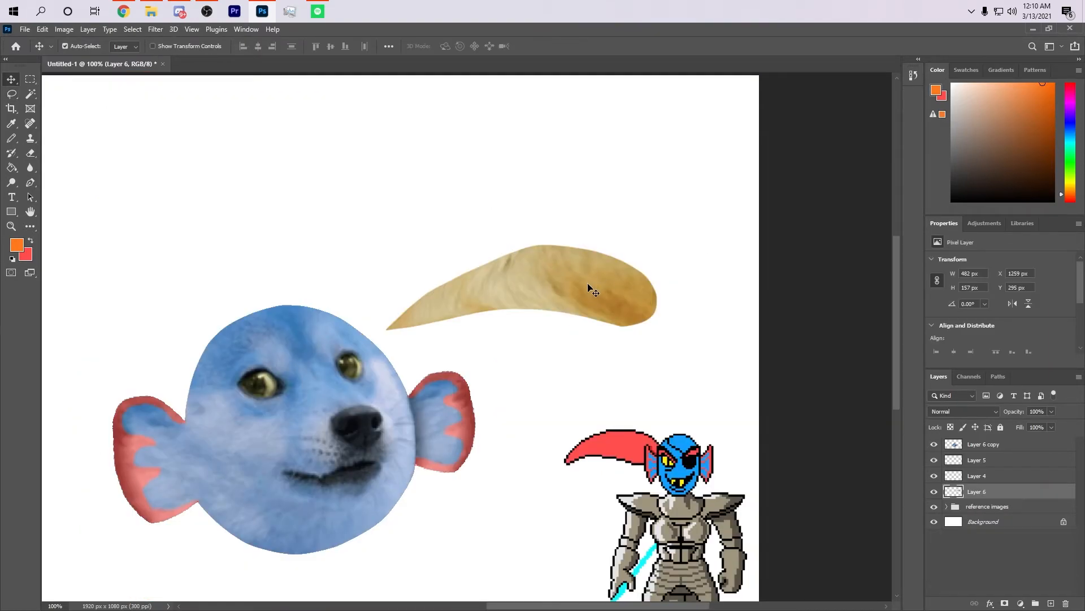
- Place the curved fur piece behind the head as a ponytail, stretching its height to 110.83% and rotating it 3.88°
drag(593, 290, 221, 275)
drag(394, 253, 344, 276)
key(ctrl+t)
drag(286, 324, 290, 334)
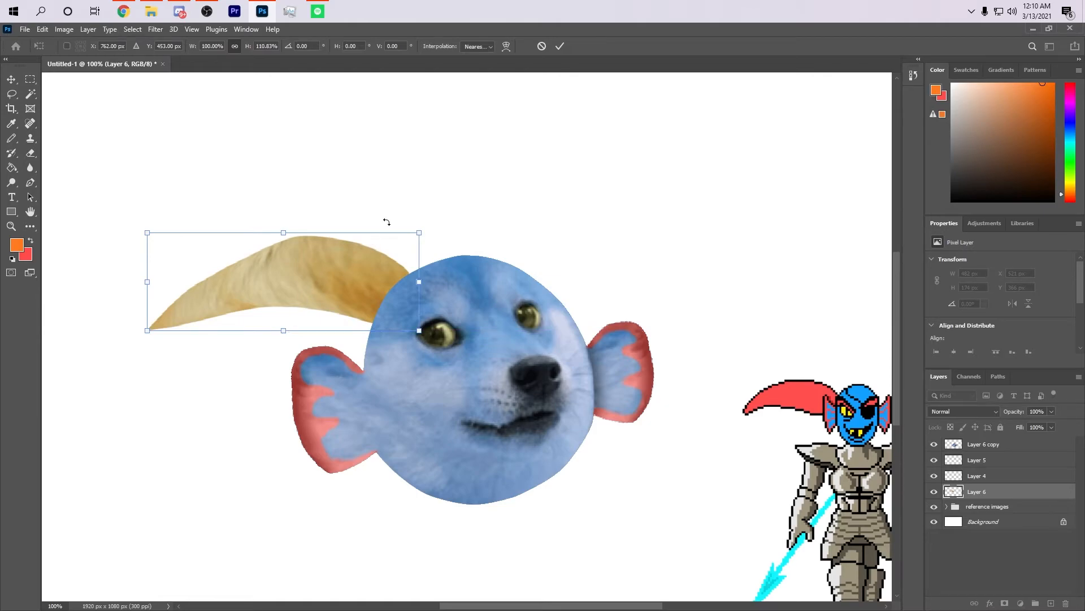
drag(435, 217, 449, 224)
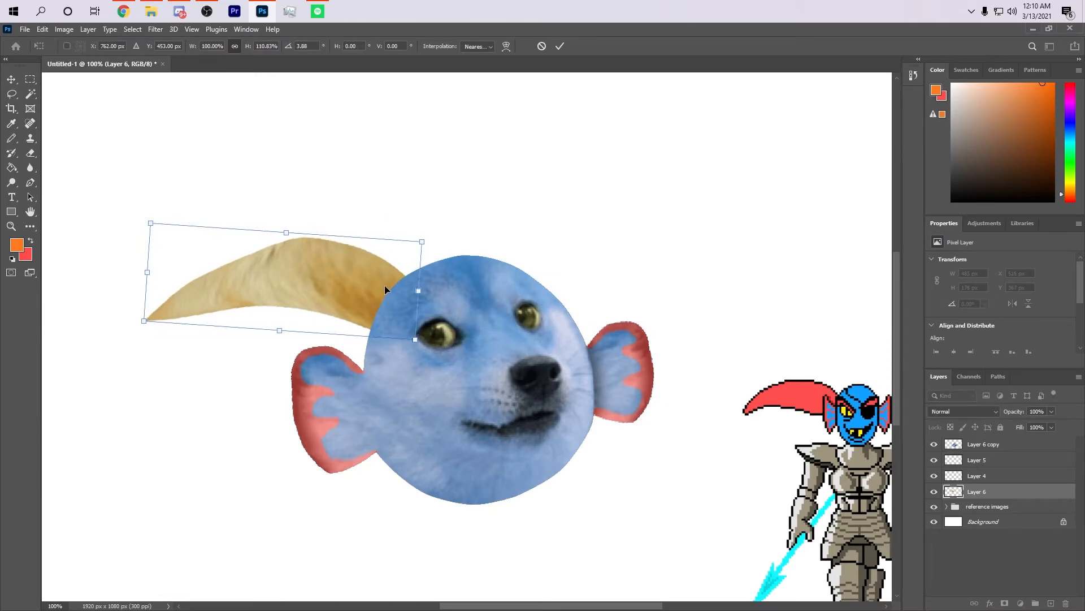
drag(382, 291, 366, 300)
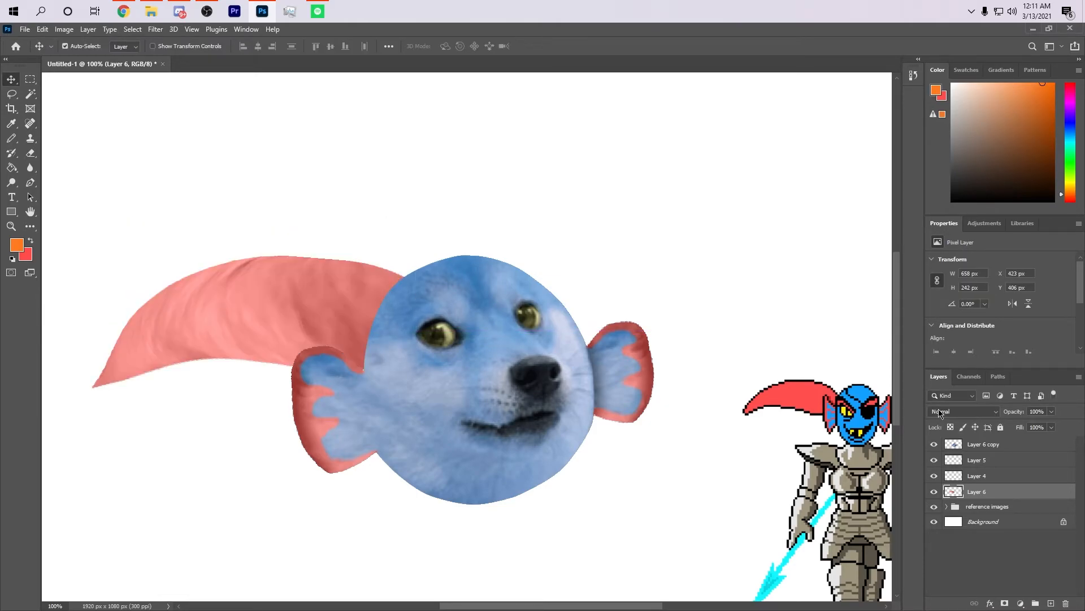
- Move the red hair layer directly beneath the head layer and make the head layer active
drag(981, 496, 982, 452)
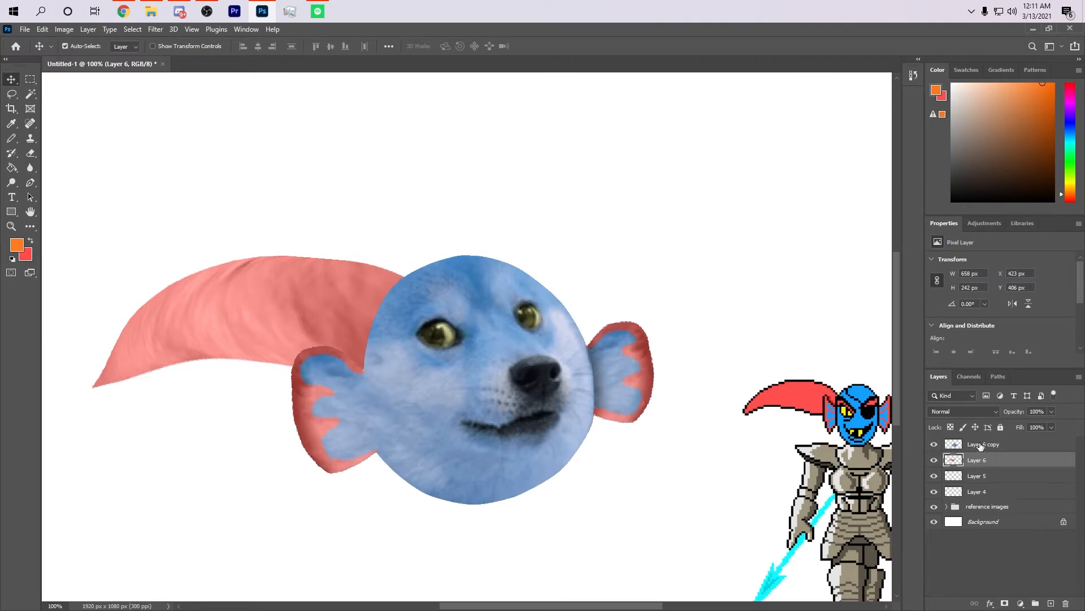
click(979, 445)
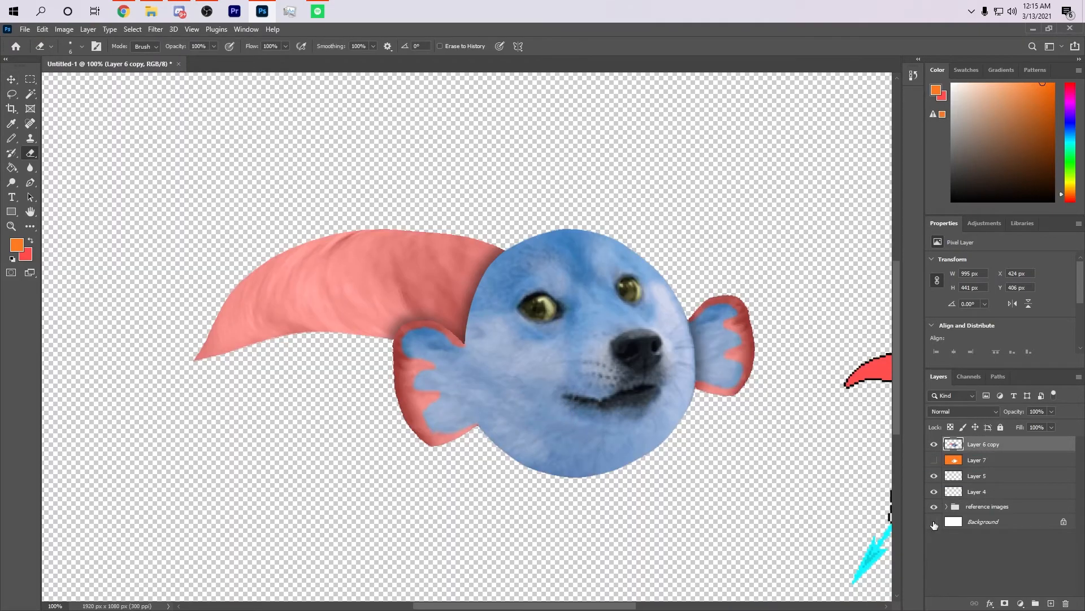
drag(665, 467, 564, 477)
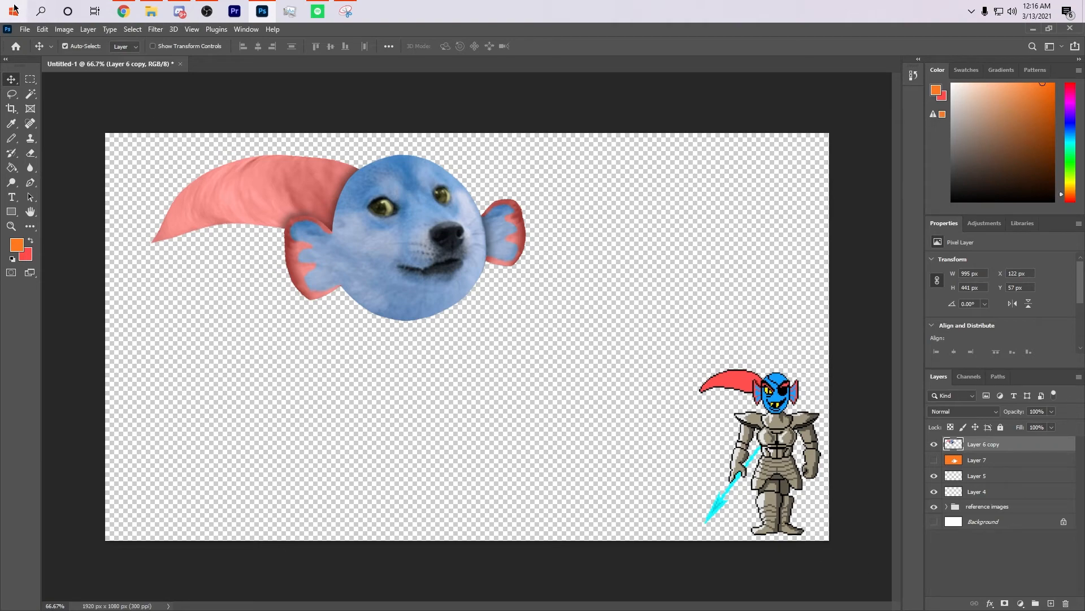
- Switch to Chrome and start a search for "suit of armor" in a new tab
click(124, 11)
click(147, 32)
text(s)
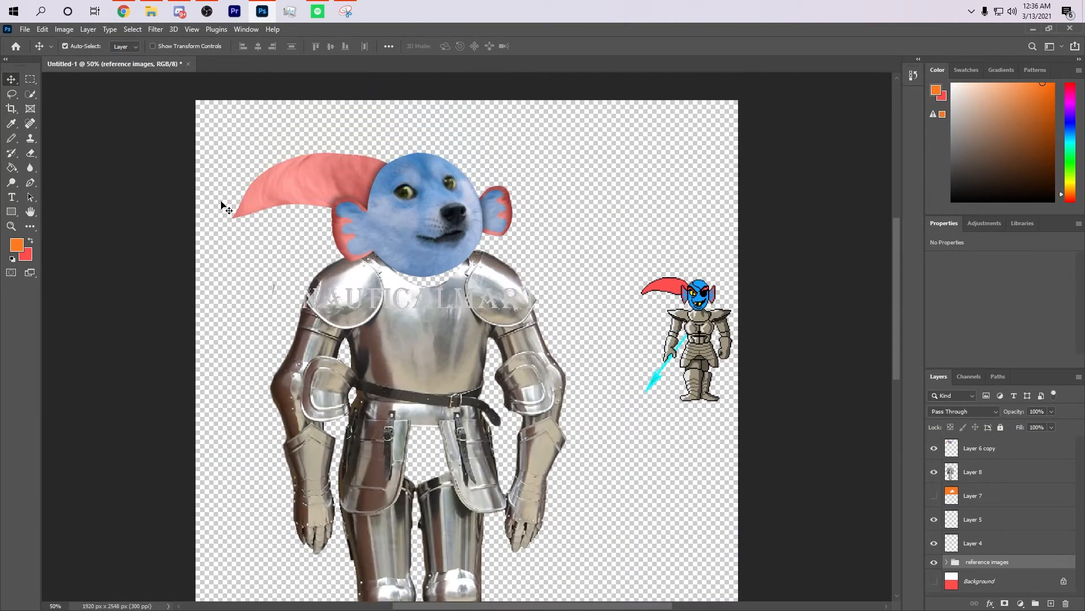
- Make the armor layer active and erase the stray watermark fragment beside the armor's left shoulder
click(31, 153)
click(270, 281)
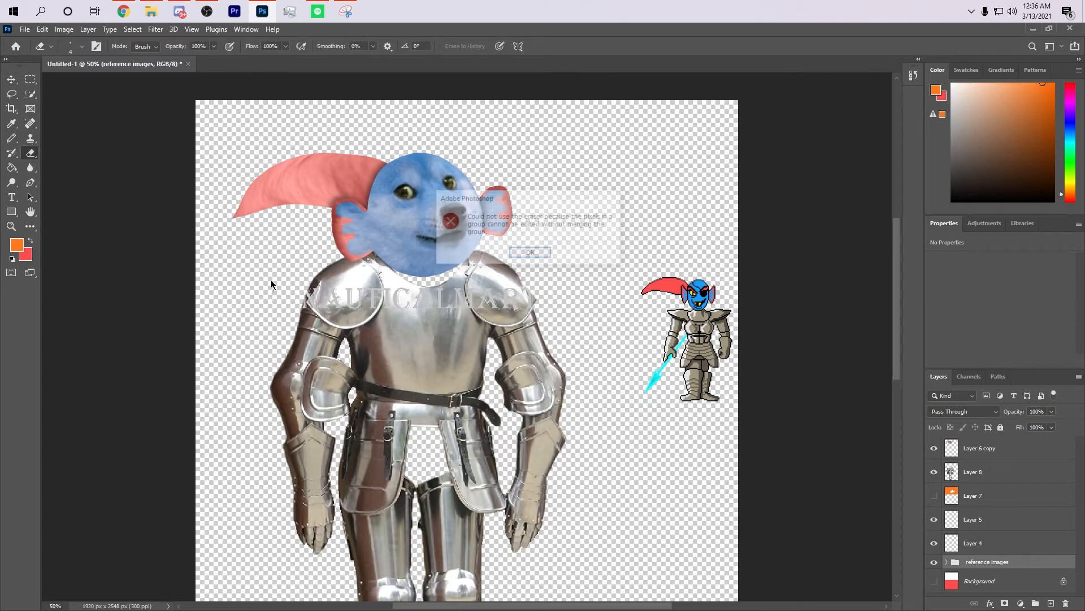
click(527, 254)
click(961, 474)
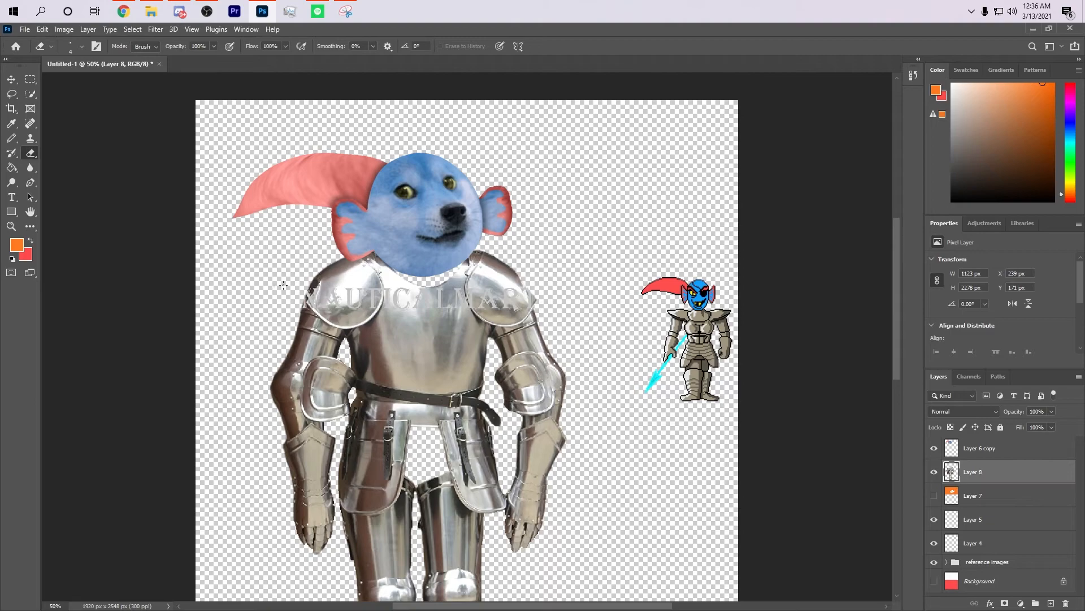
key(v)
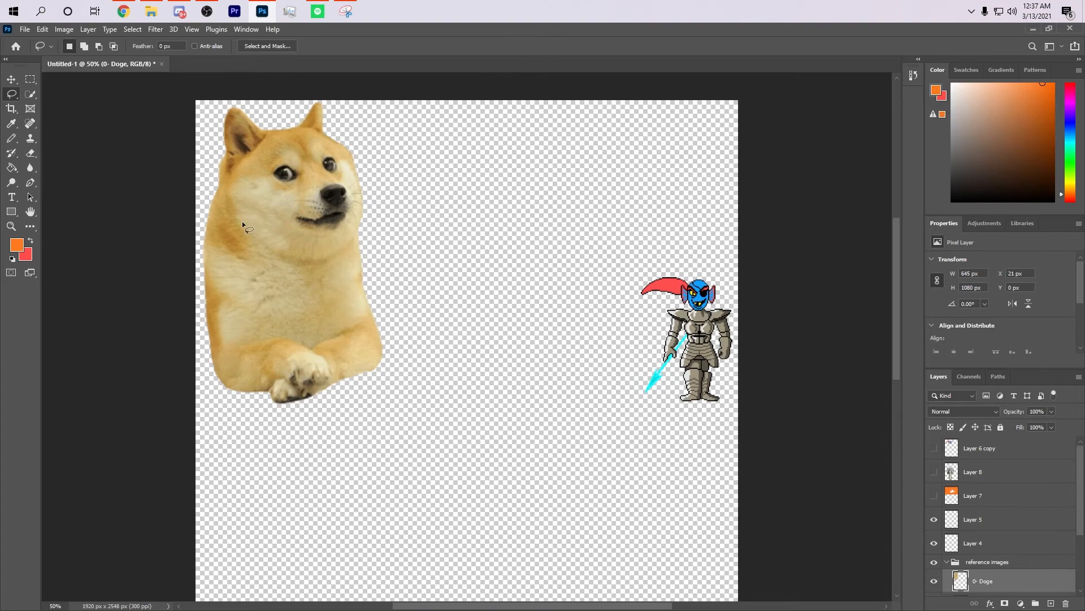
- Outline a patch of the original Doge's neck fur with the Lasso for the figure's neck, and activate the armor layer
drag(259, 228, 350, 249)
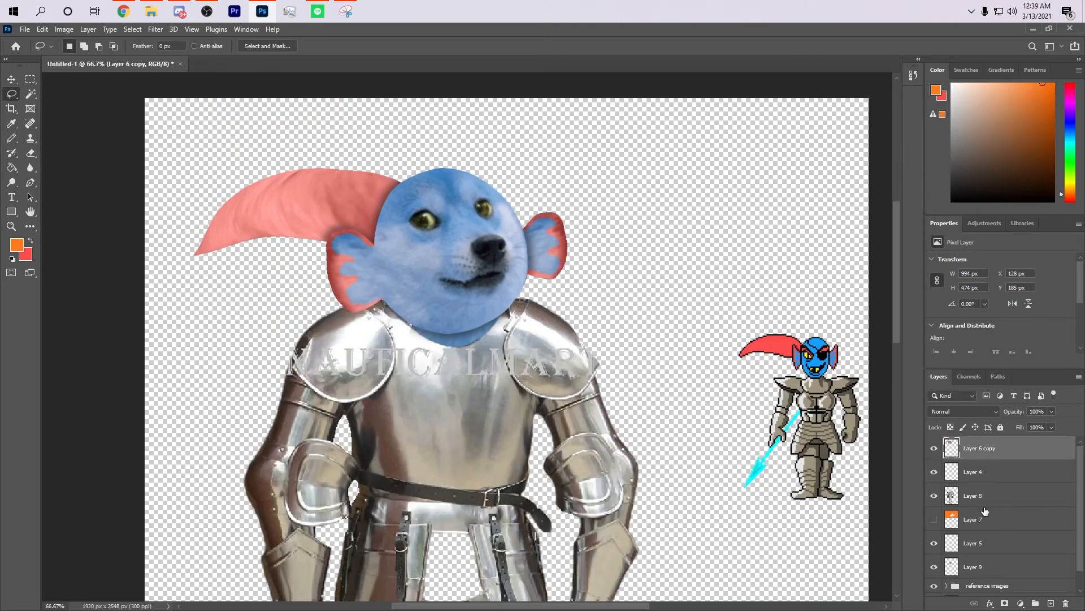
click(973, 493)
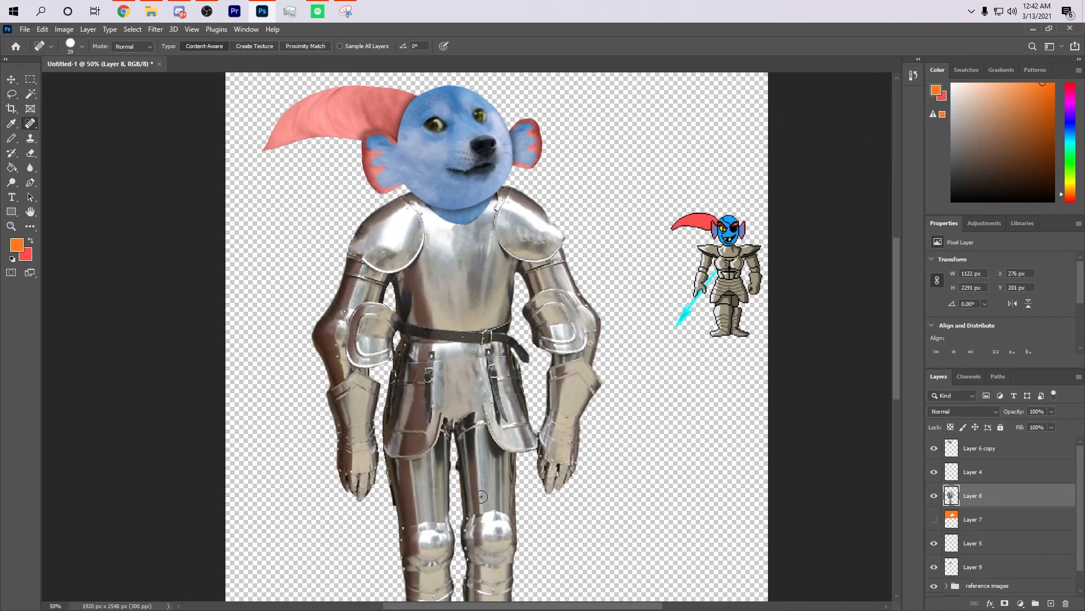
- Switch to Chrome and search Google Images for "spear" in a new tab
key(ctrl+minus)
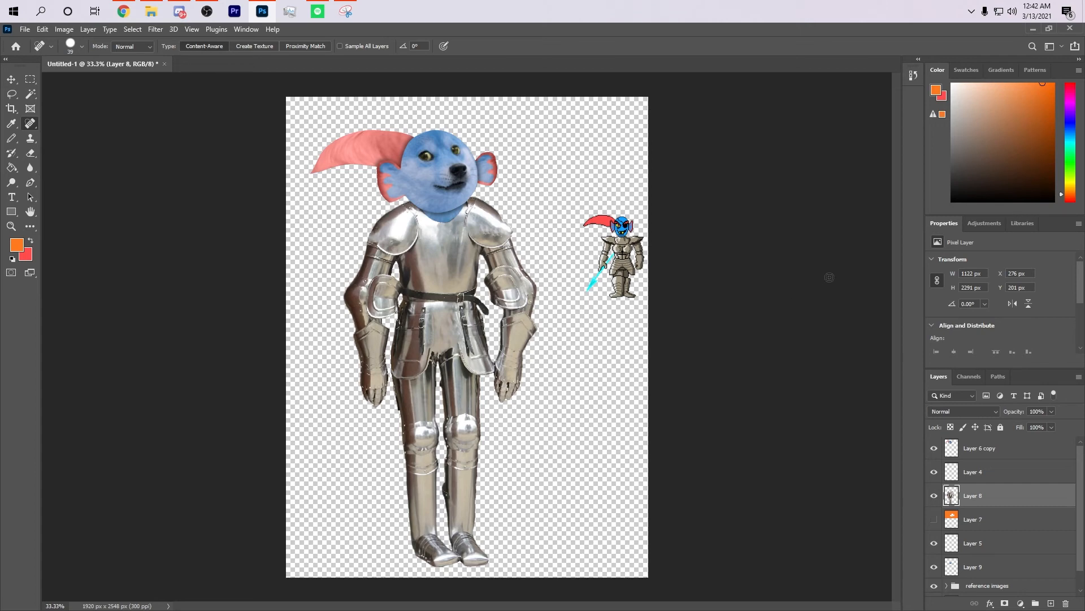
click(10, 79)
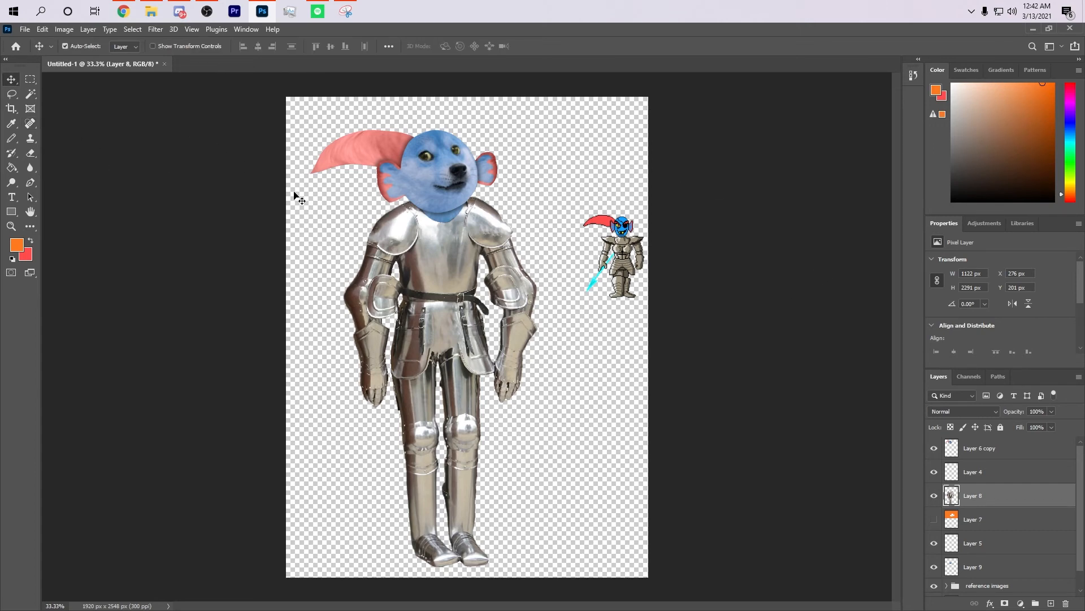
click(123, 12)
click(296, 32)
- Try pasting the wooden-shafted Ancient Spear stock image into the Photoshop document
right_click(868, 206)
click(882, 342)
key(alt+Tab)
key(ctrl+v)
key(ctrl+z)
- Copy the black-bladed spear image titled "Pin on blades" from the Chrome results and paste it into the Photoshop document
click(123, 11)
scroll(875, 394, down, 1)
scroll(404, 377, down, 2)
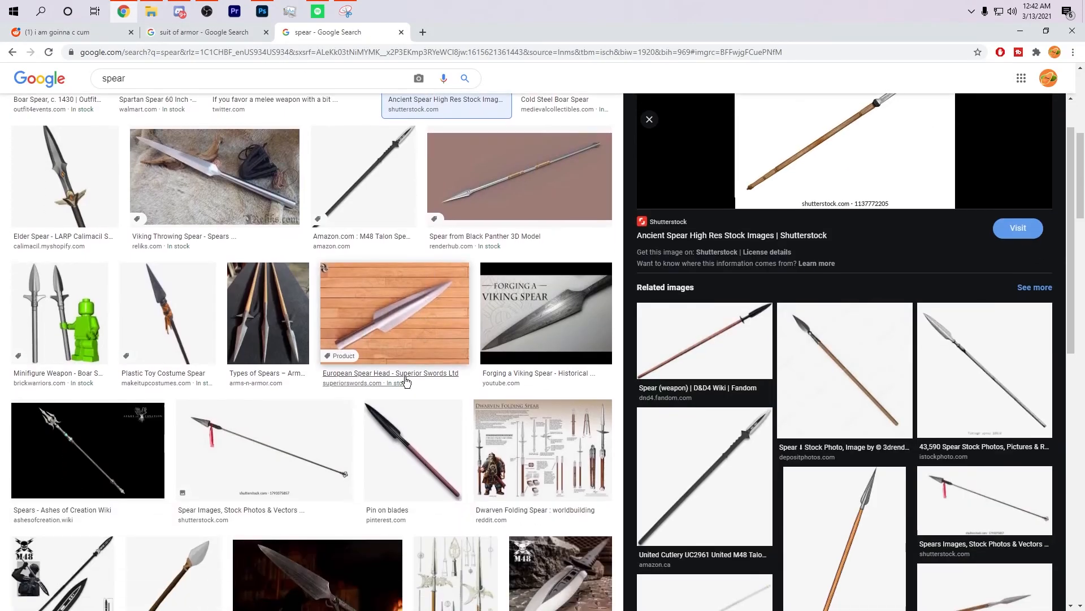
click(409, 423)
right_click(846, 296)
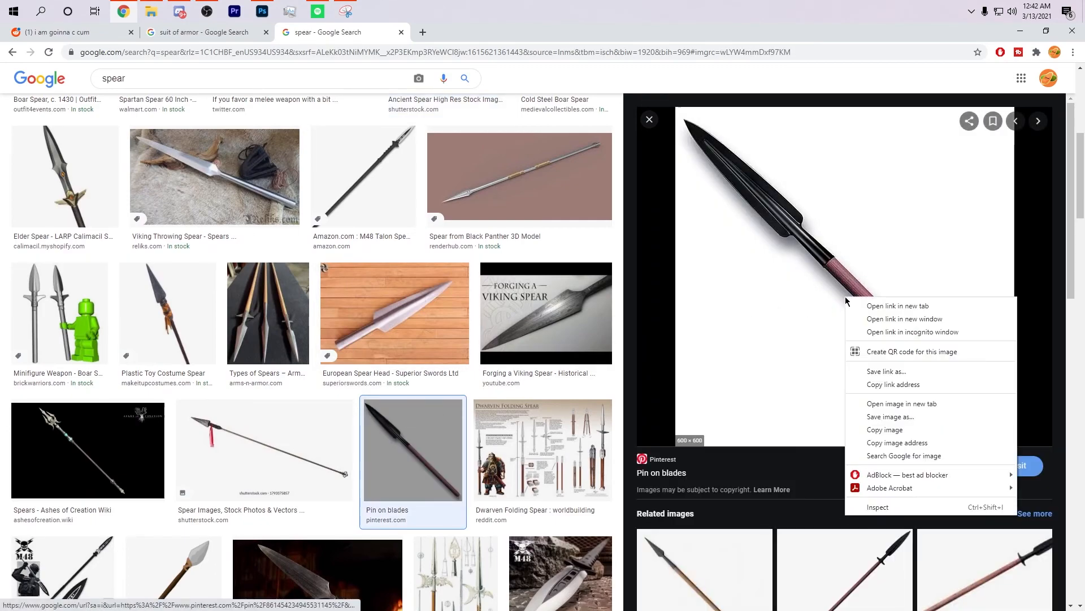
click(886, 429)
key(alt+Tab)
key(ctrl+v)
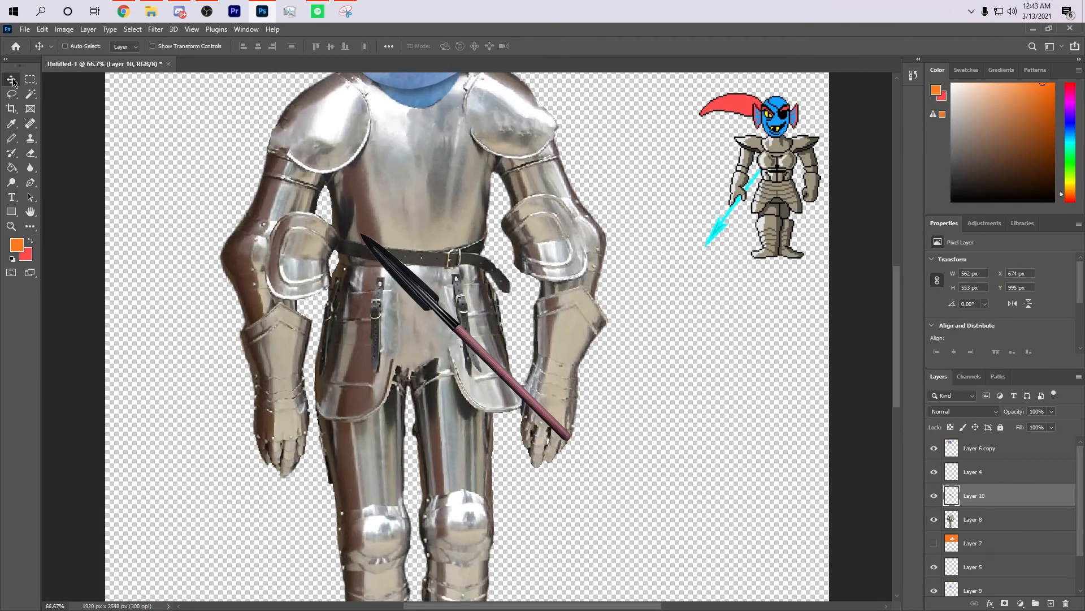
- Rotate the spear so its blade points up to the right, and position it diagonally across the armor
key(ctrl+minus)
key(ctrl+minus)
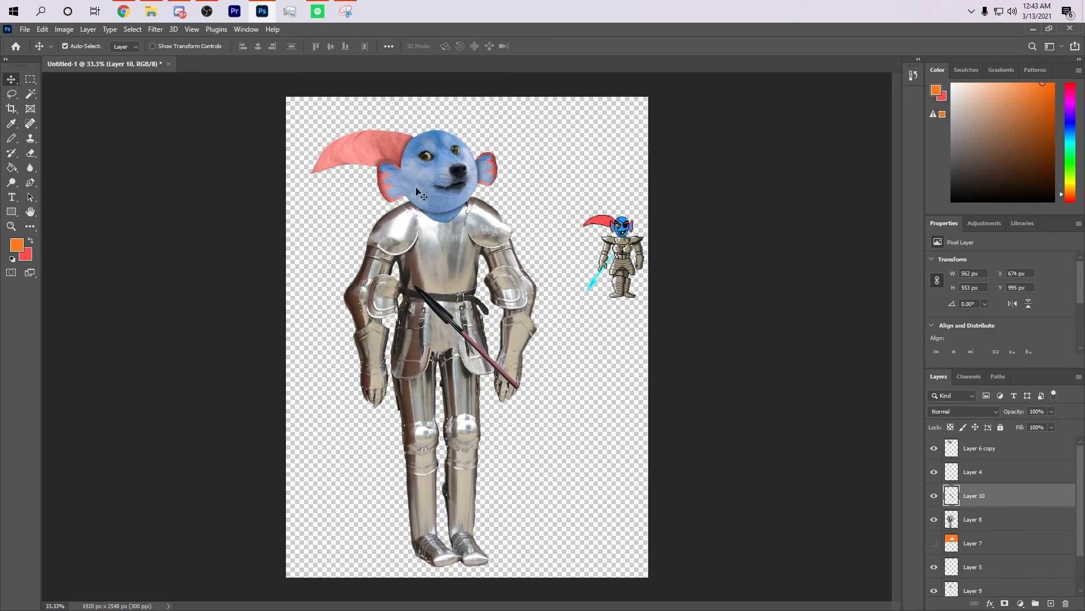
key(ctrl+t)
drag(417, 280, 525, 287)
drag(481, 324, 475, 326)
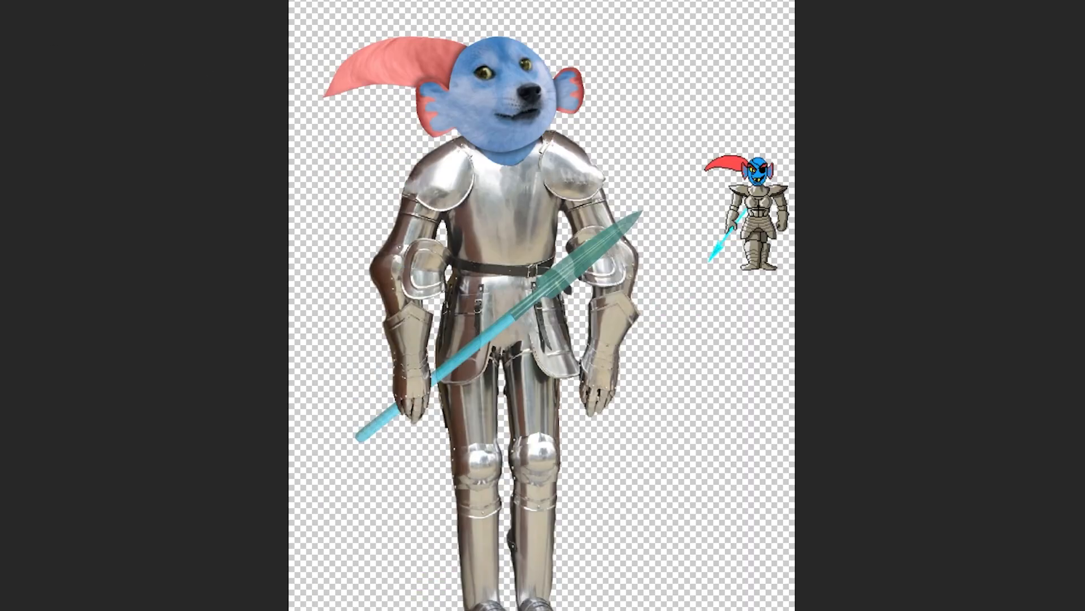
- Move the small Undyne reference figure down beside the armor's legs
drag(759, 216, 742, 455)
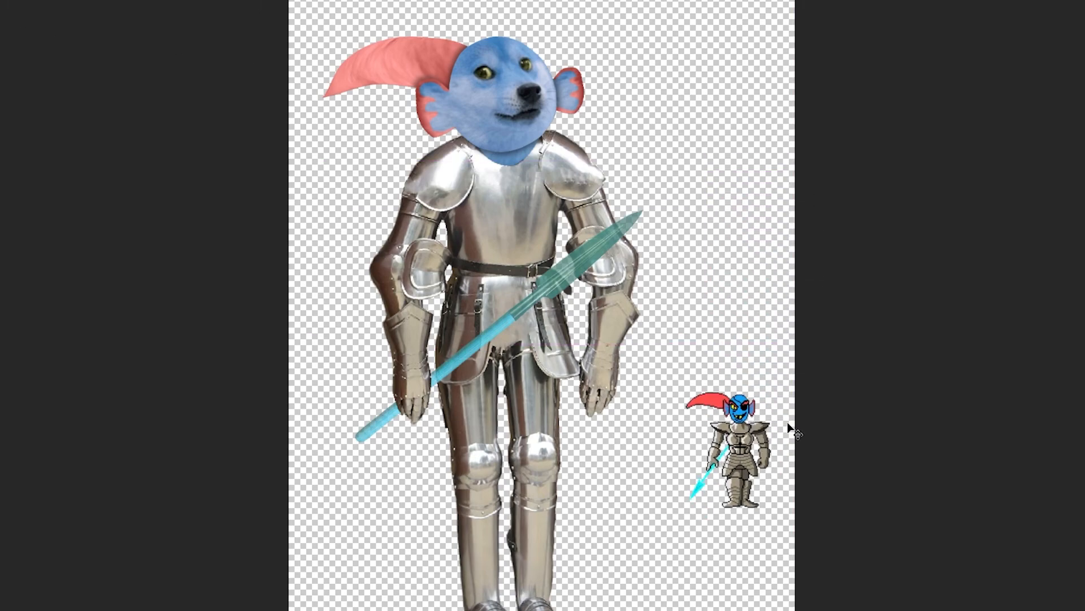
scroll(787, 424, down, 2)
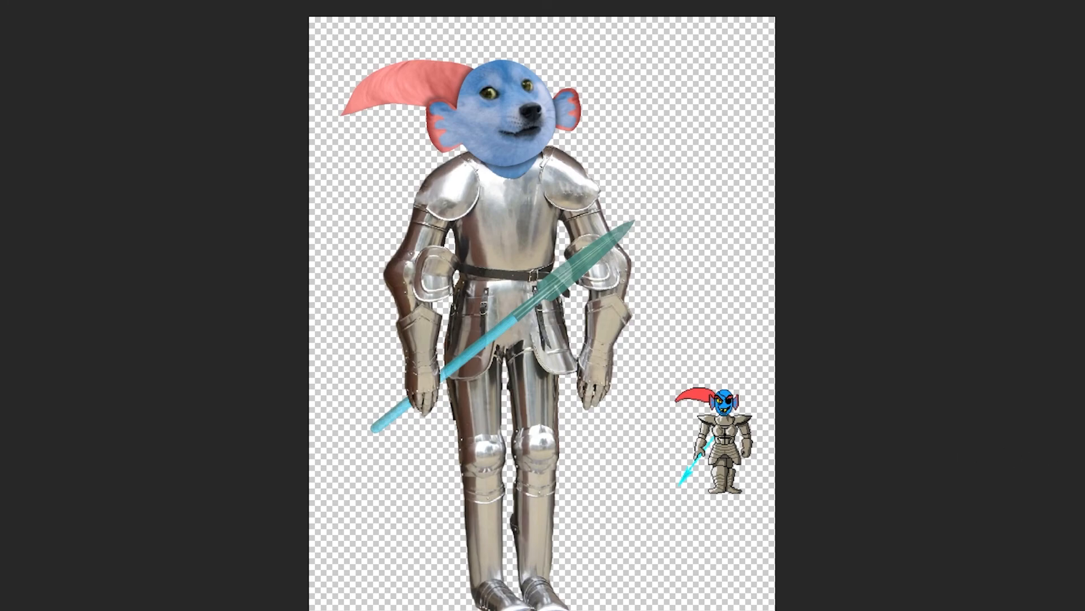